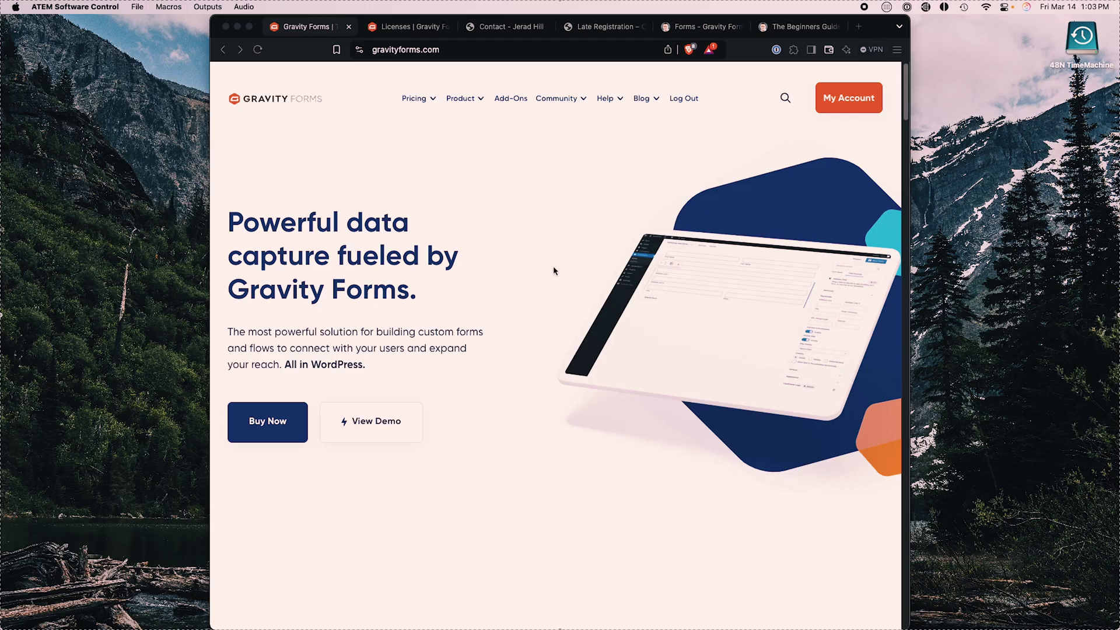
# Step: Open the Pricing page and look over the Basic, Elite and Pro license cards
pyautogui.click(417, 100)
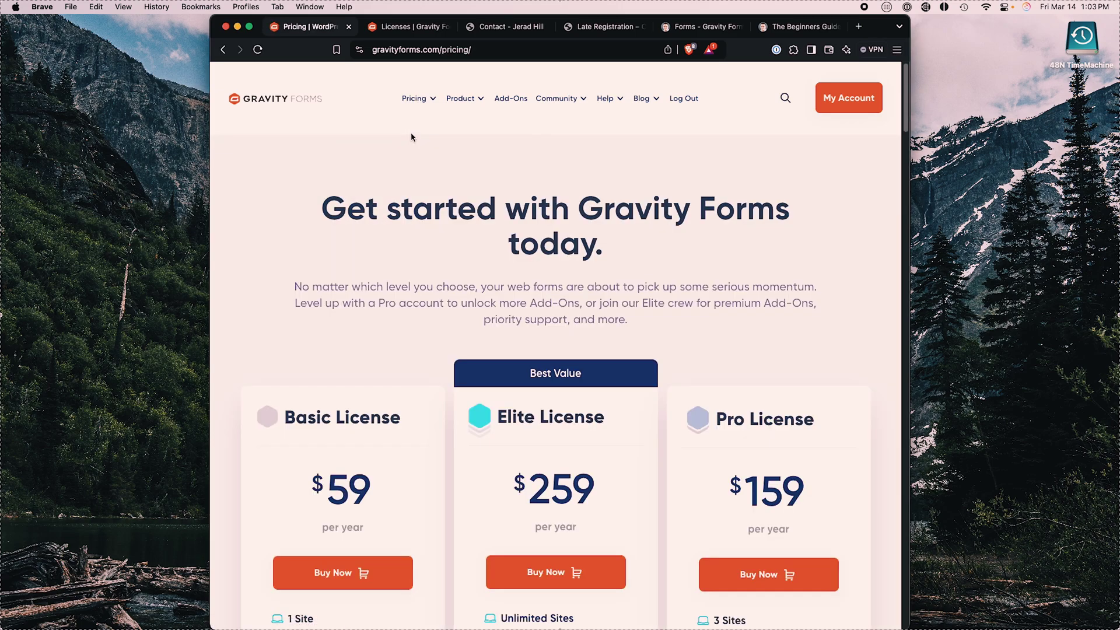
pyautogui.scroll(-5, 533, 245)
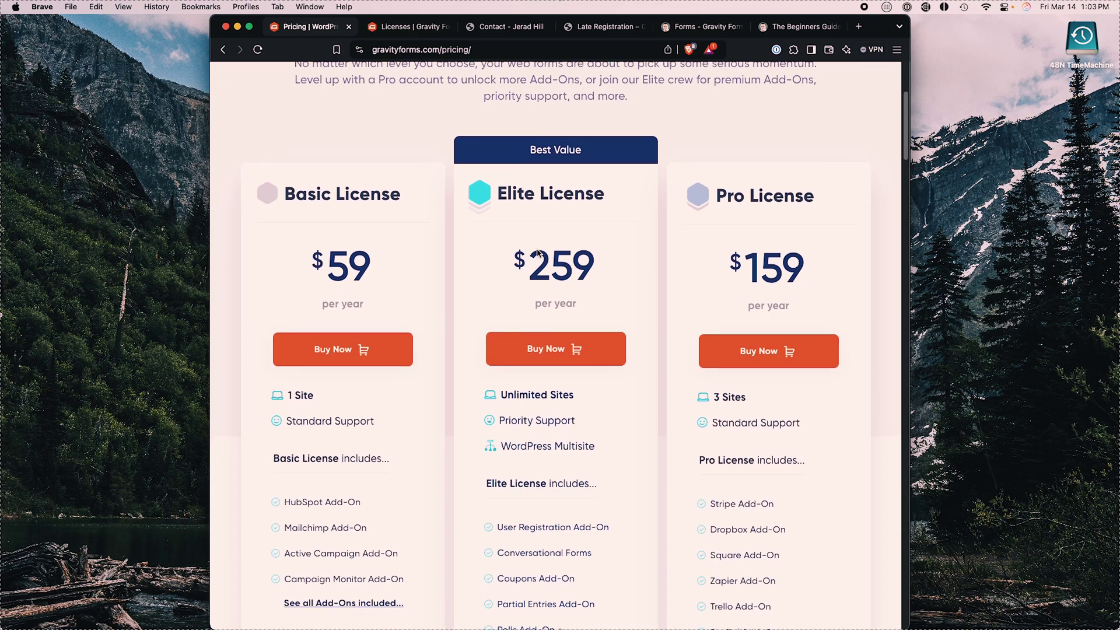
pyautogui.scroll(-2, 537, 253)
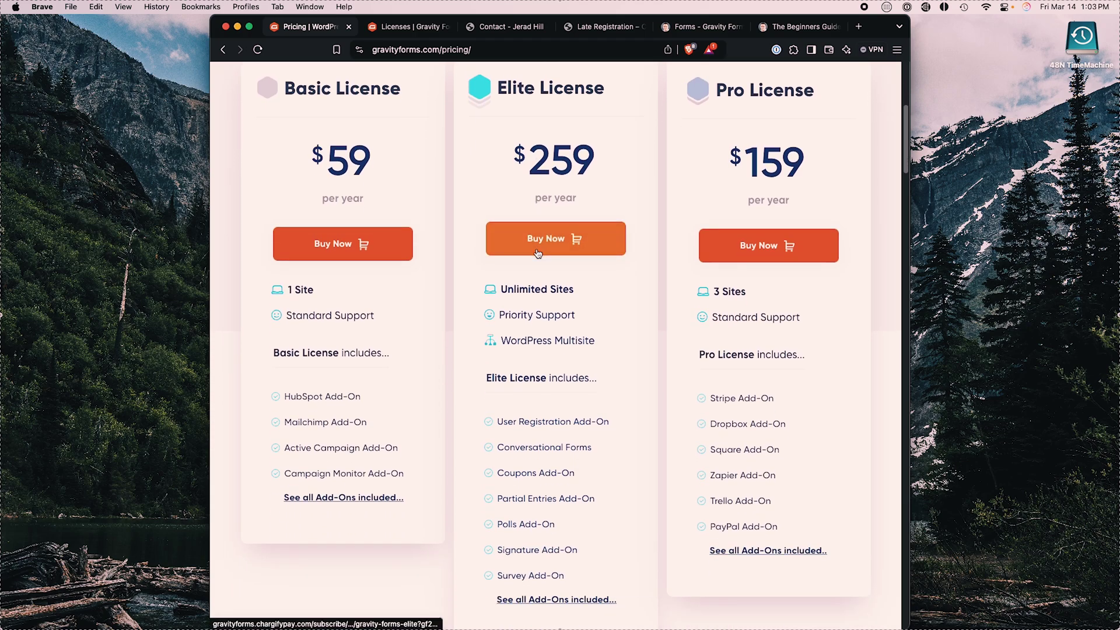
pyautogui.scroll(-3, 537, 252)
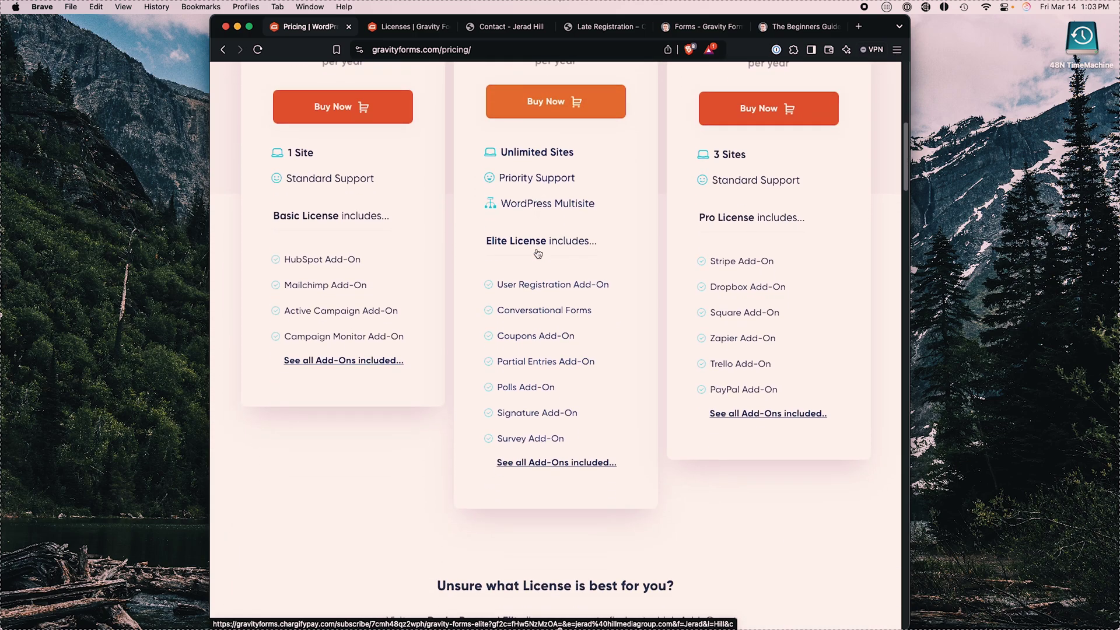
pyautogui.scroll(8, 537, 252)
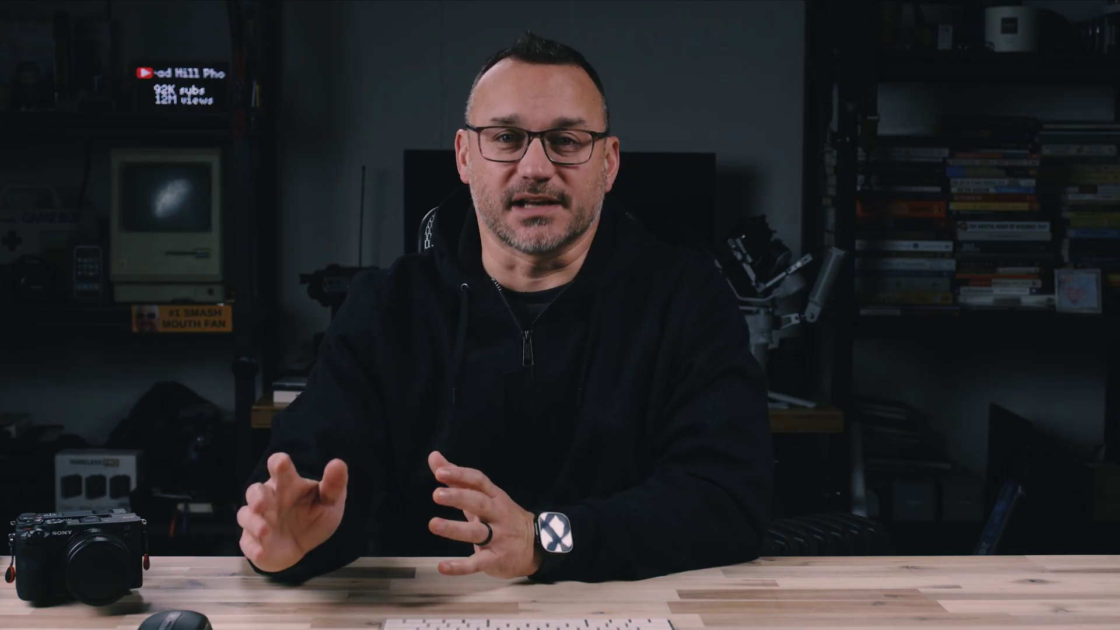
pyautogui.scroll(-4, 591, 323)
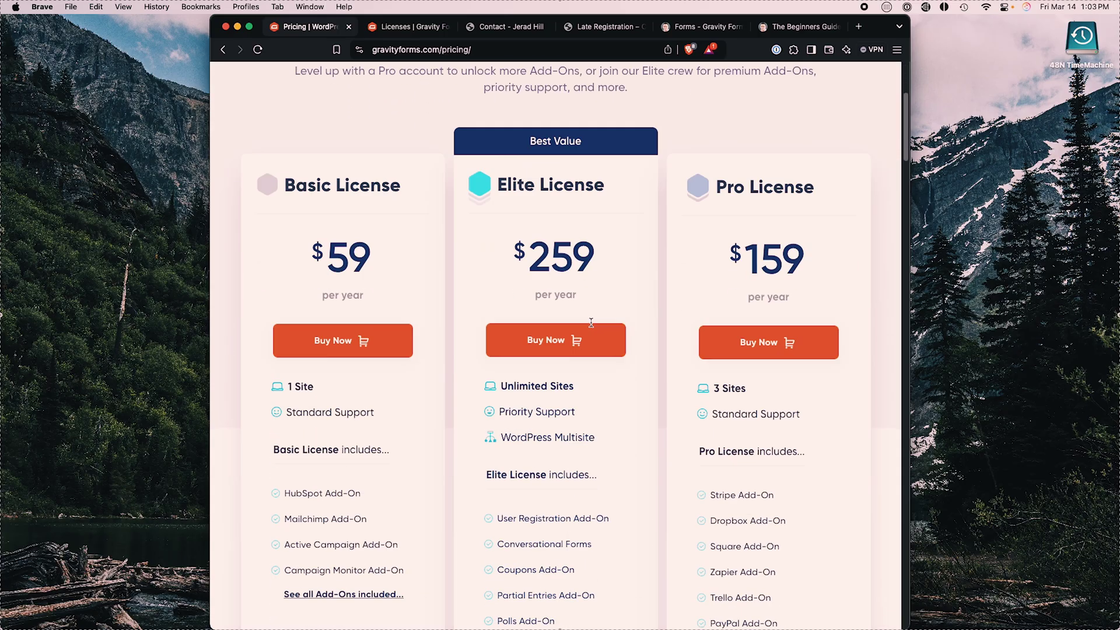
pyautogui.scroll(-4, 590, 323)
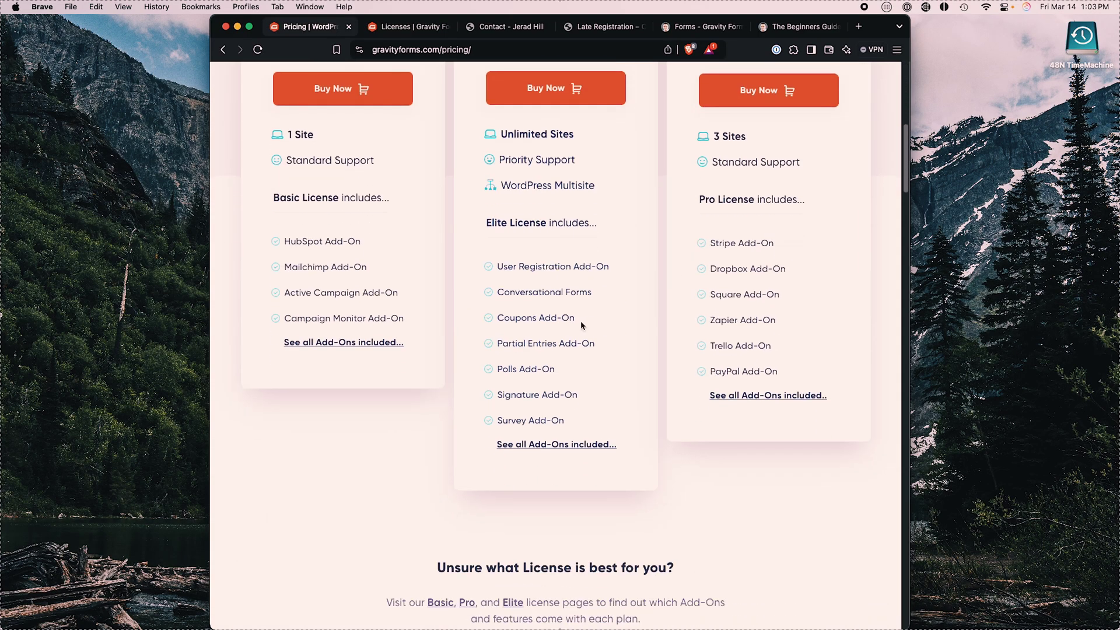
pyautogui.scroll(1, 558, 286)
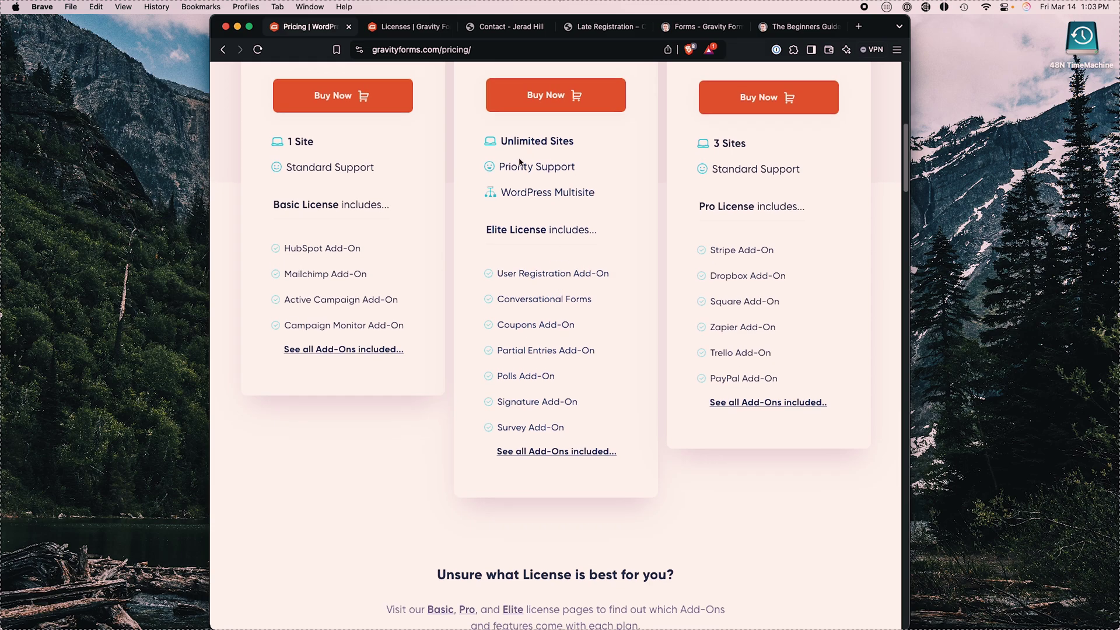
pyautogui.scroll(8, 532, 255)
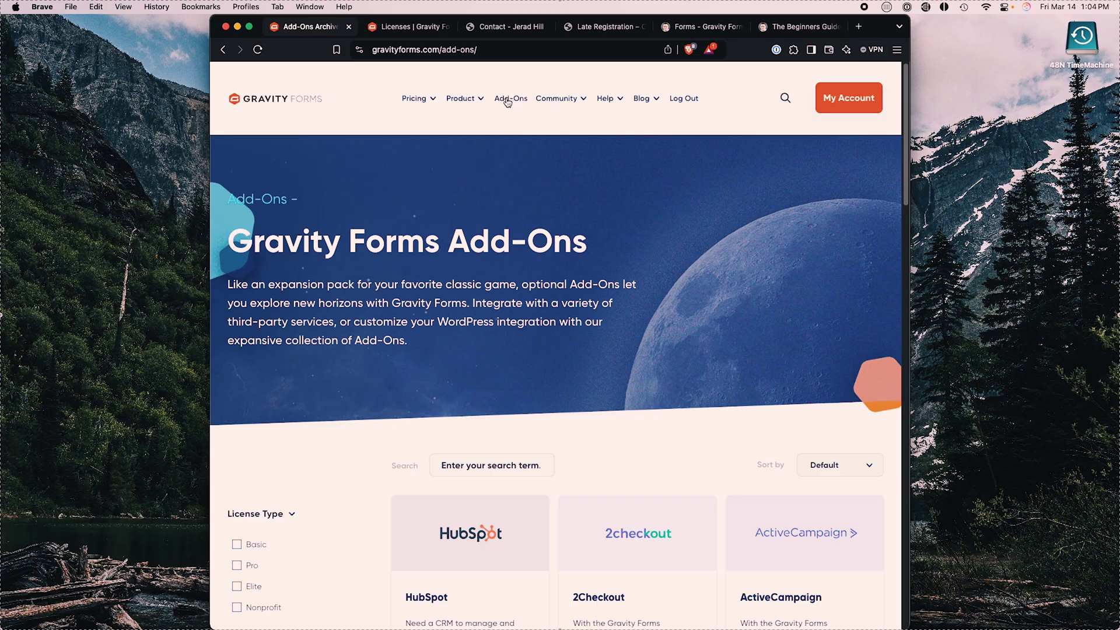
# Step: Browse the Add-Ons listing, then switch to the example personal site's Contact page
pyautogui.scroll(-5, 621, 356)
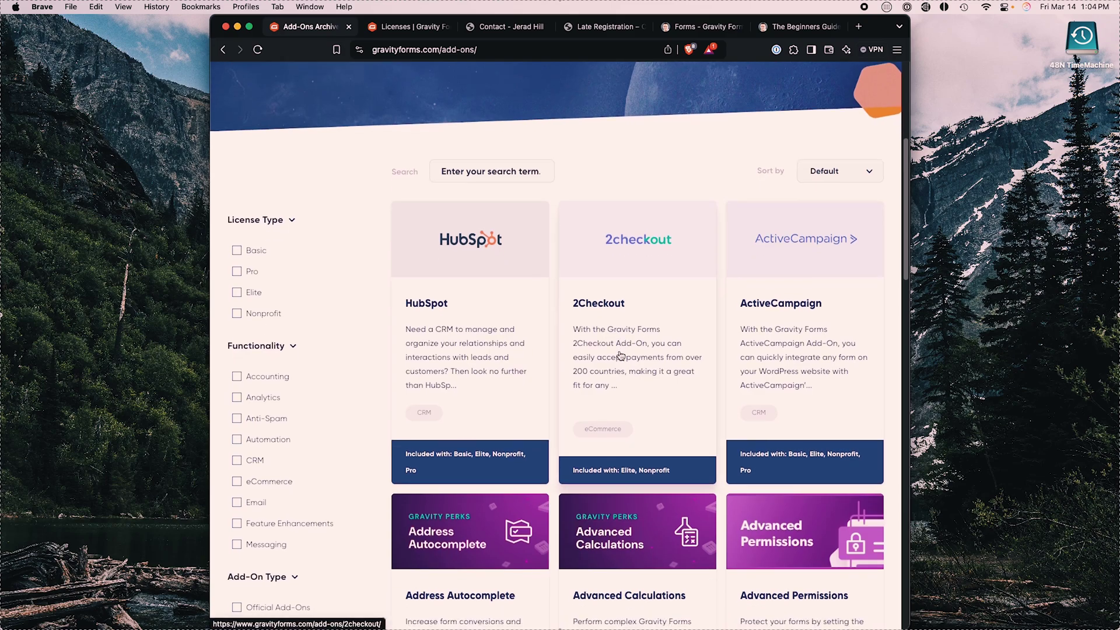
pyautogui.scroll(-12, 622, 356)
pyautogui.scroll(-8, 621, 355)
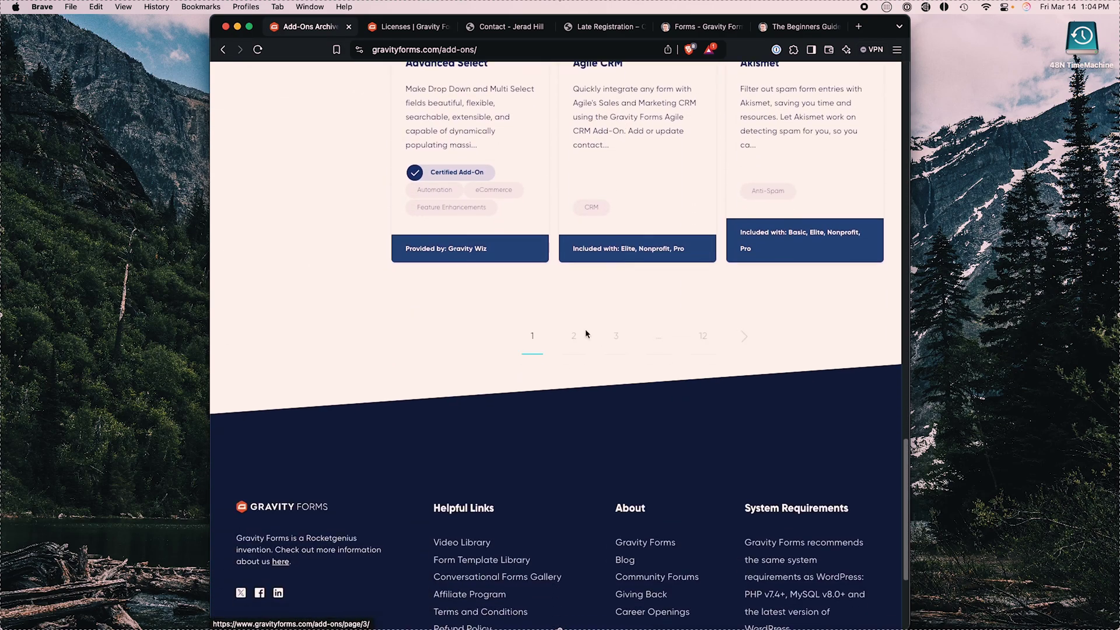
pyautogui.scroll(20, 697, 333)
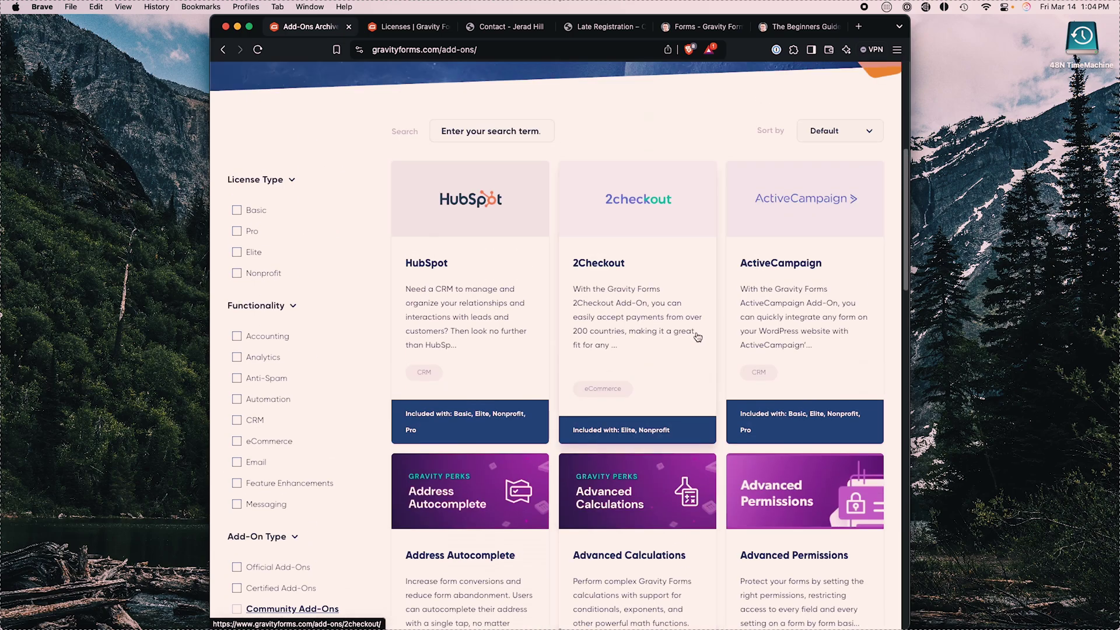
pyautogui.scroll(6, 697, 336)
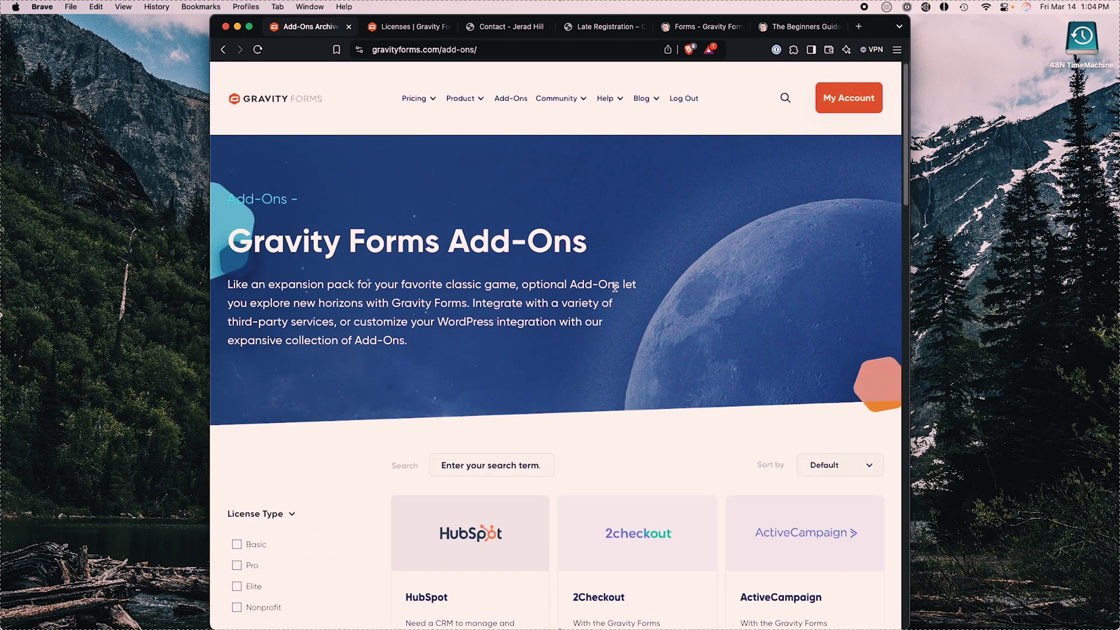
pyautogui.click(503, 27)
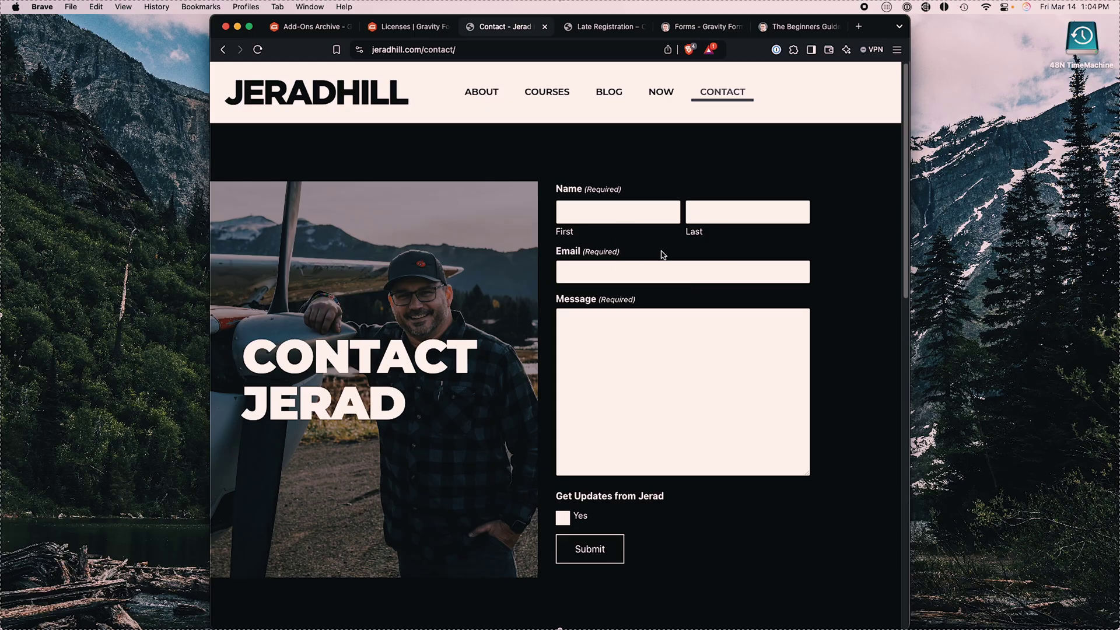
# Step: Switch to the Crusaders Late Registration form and scroll down through its fields
pyautogui.click(593, 27)
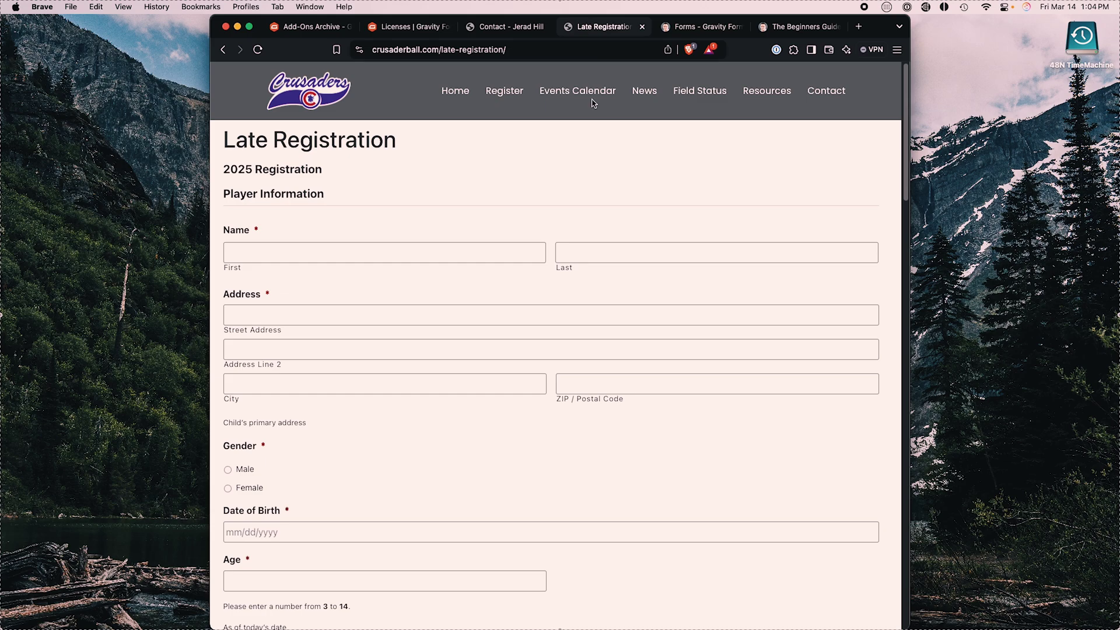
pyautogui.scroll(-2, 539, 197)
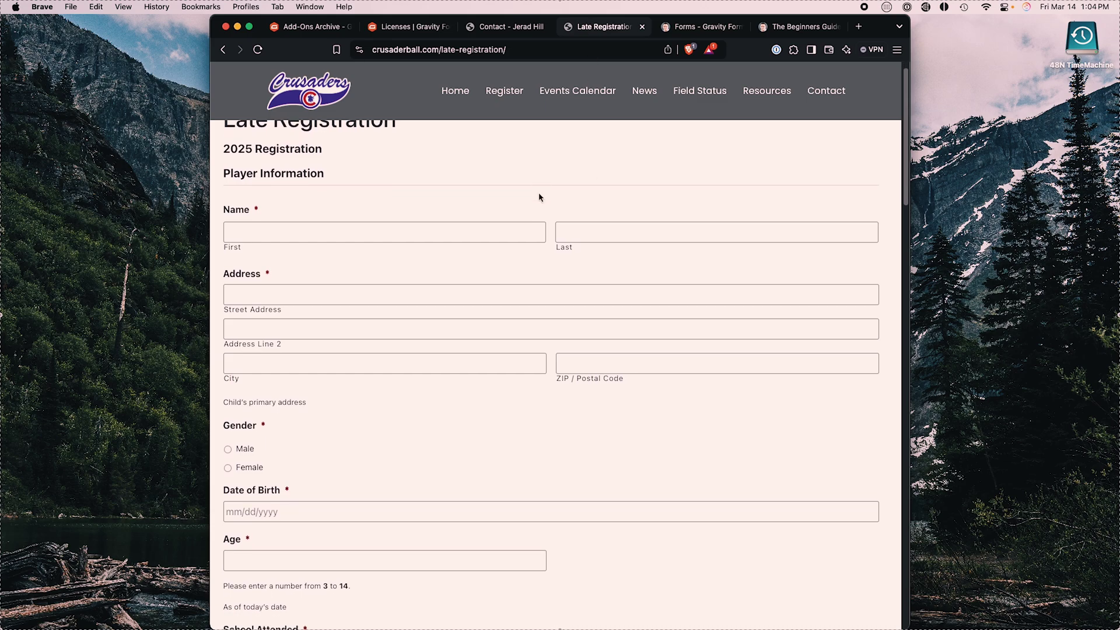
pyautogui.scroll(-4, 539, 197)
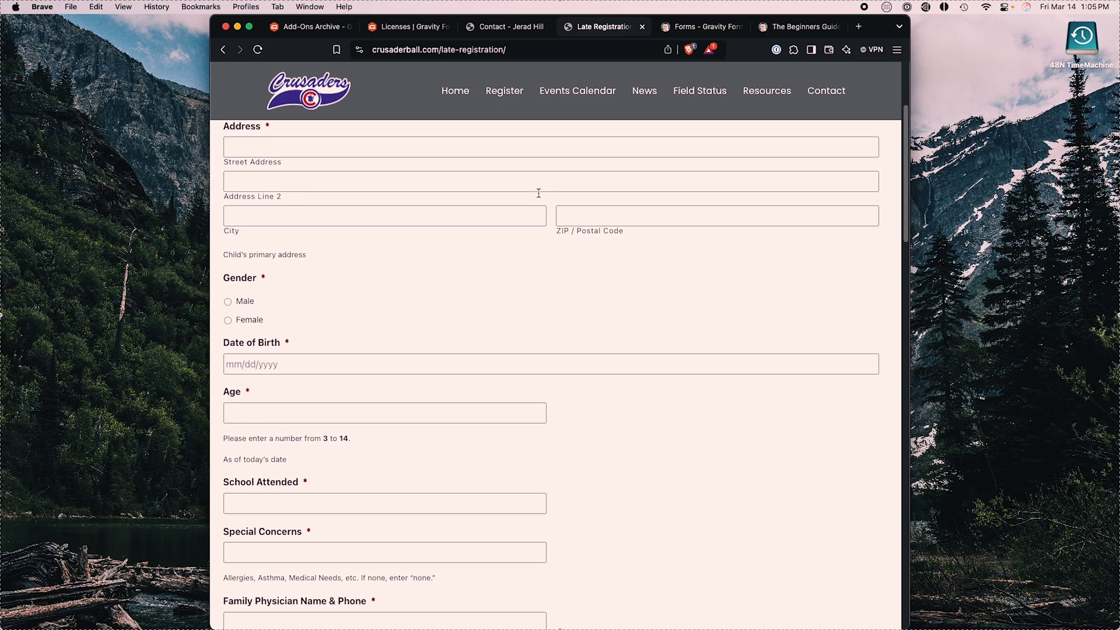
pyautogui.scroll(3, 537, 197)
pyautogui.scroll(-10, 344, 280)
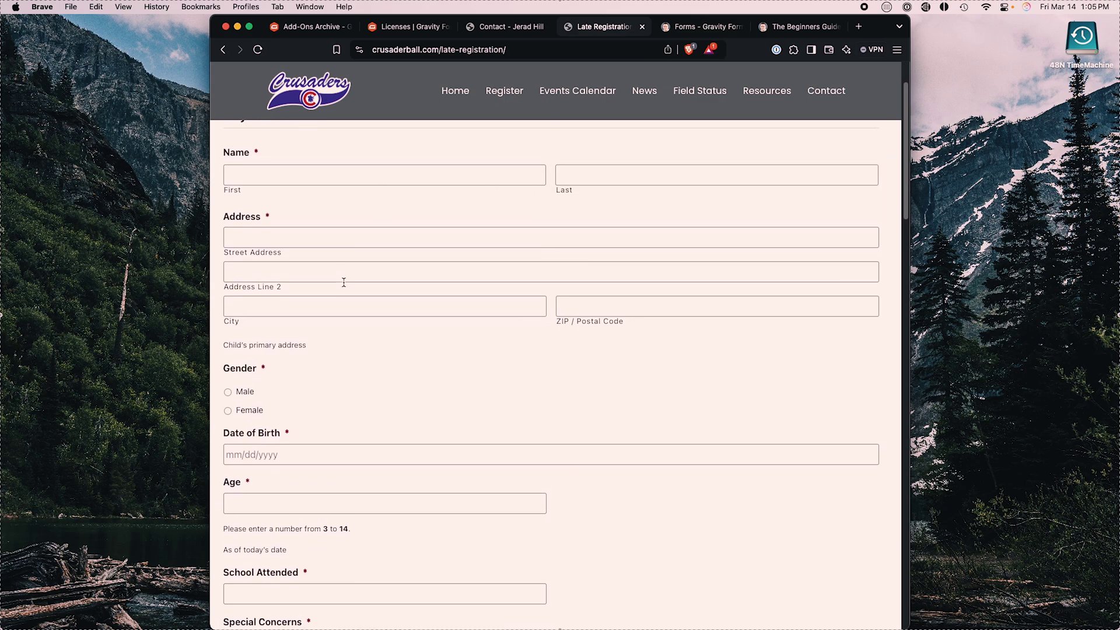
pyautogui.scroll(-8, 344, 283)
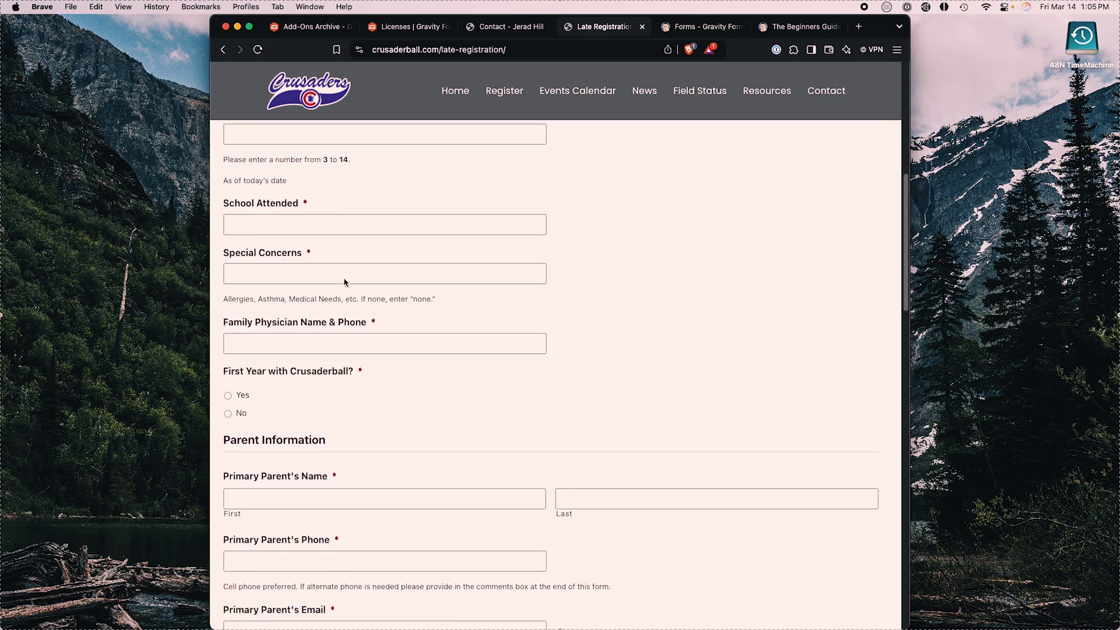
pyautogui.scroll(-11, 301, 310)
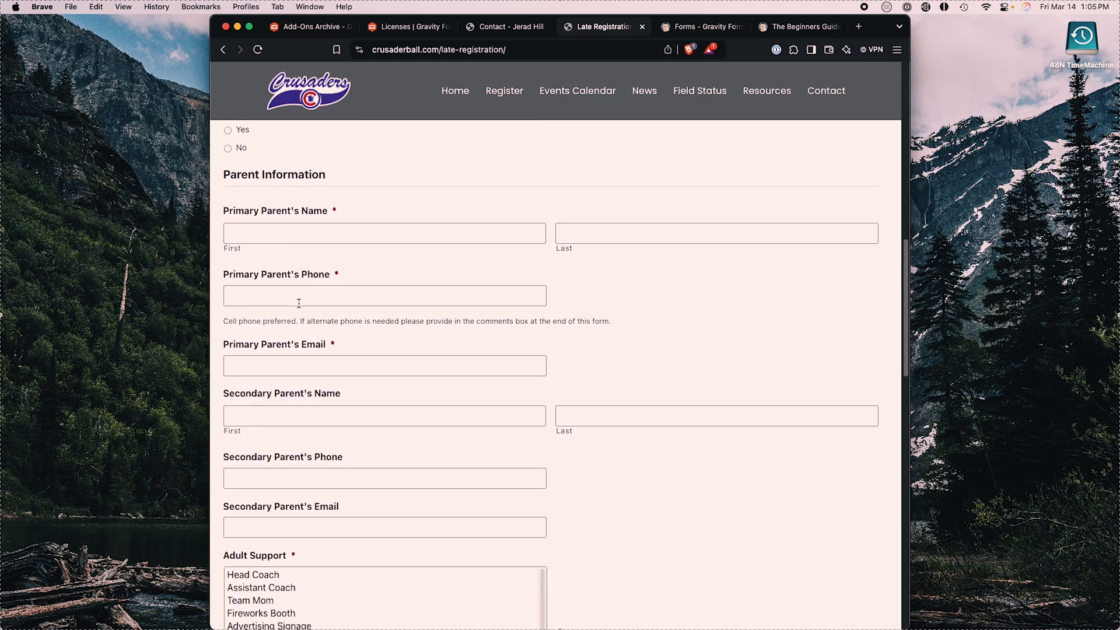
pyautogui.scroll(-4, 332, 324)
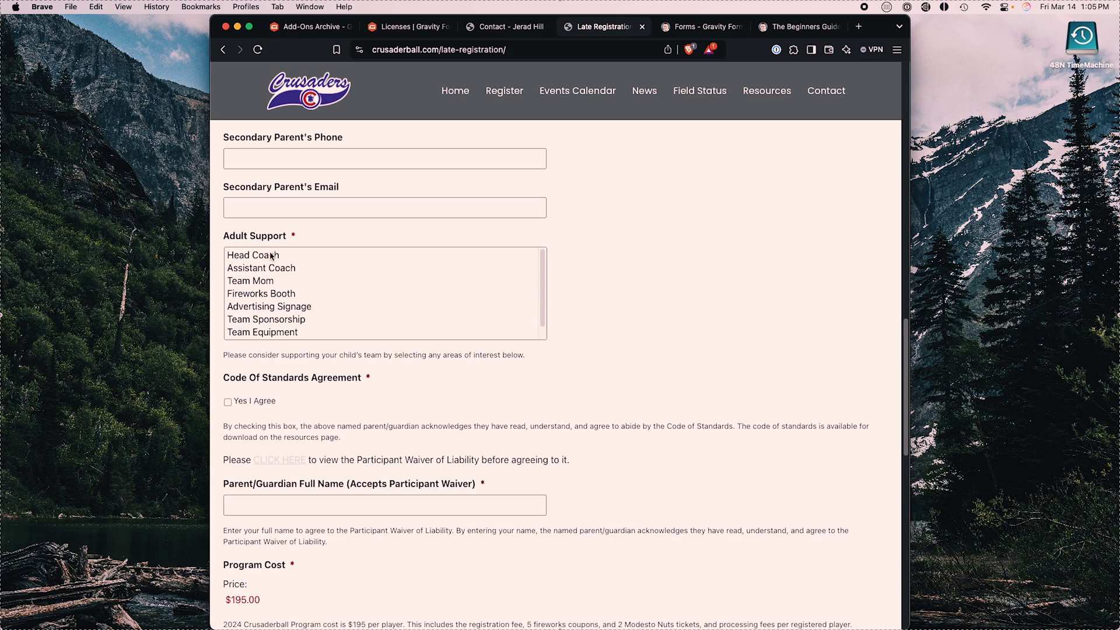
# Step: Choose Team Mom as the Adult Support option and click into Cardholder Name
pyautogui.click(273, 257)
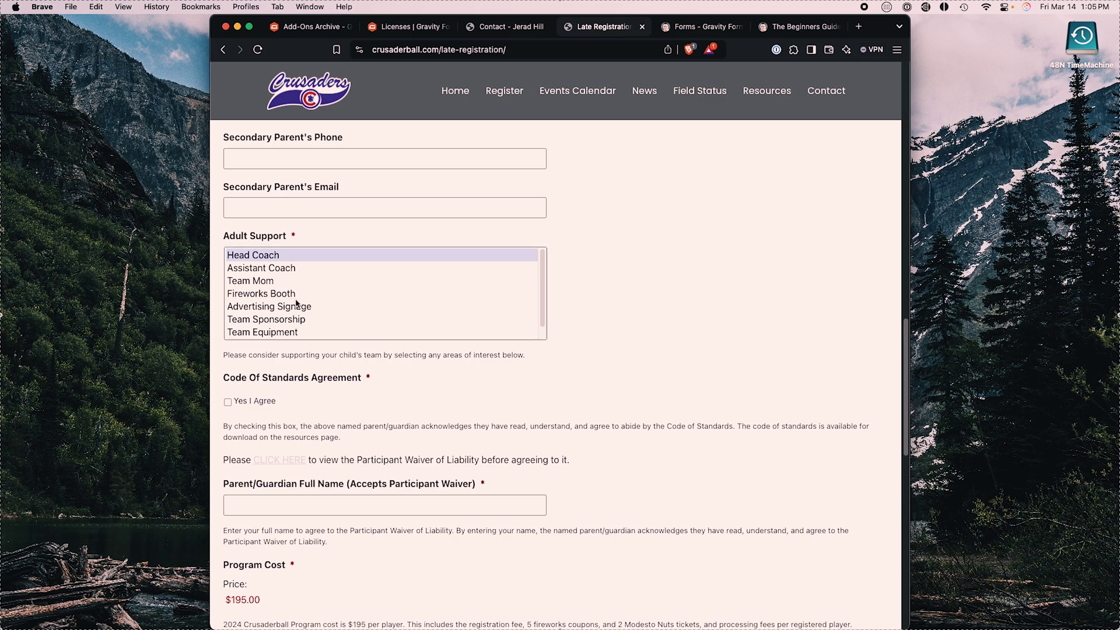
pyautogui.click(284, 281)
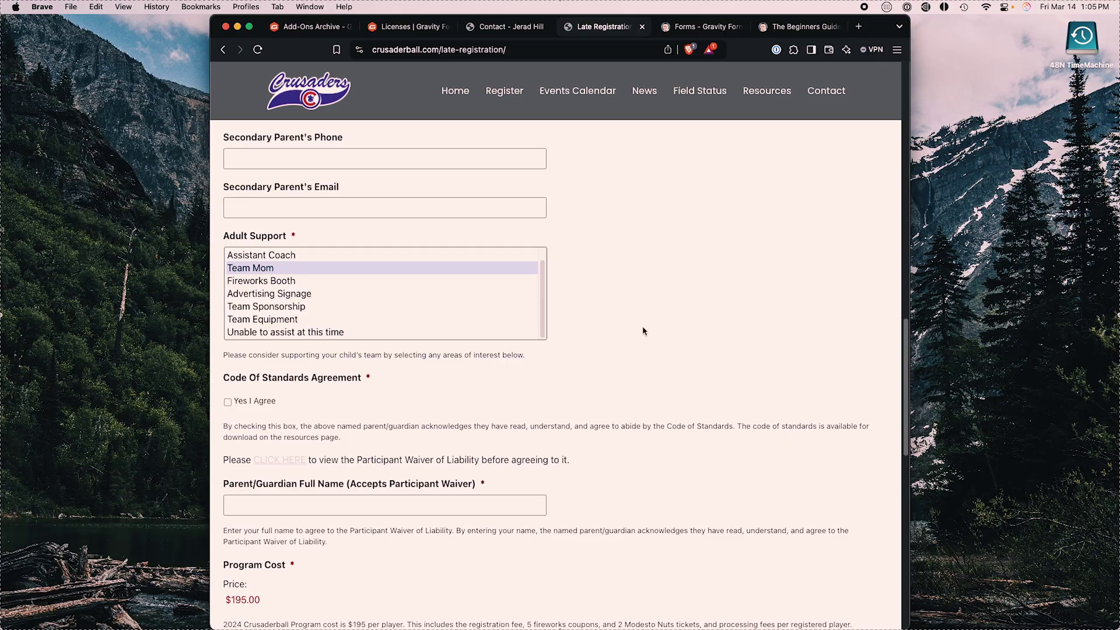
pyautogui.scroll(-5, 643, 331)
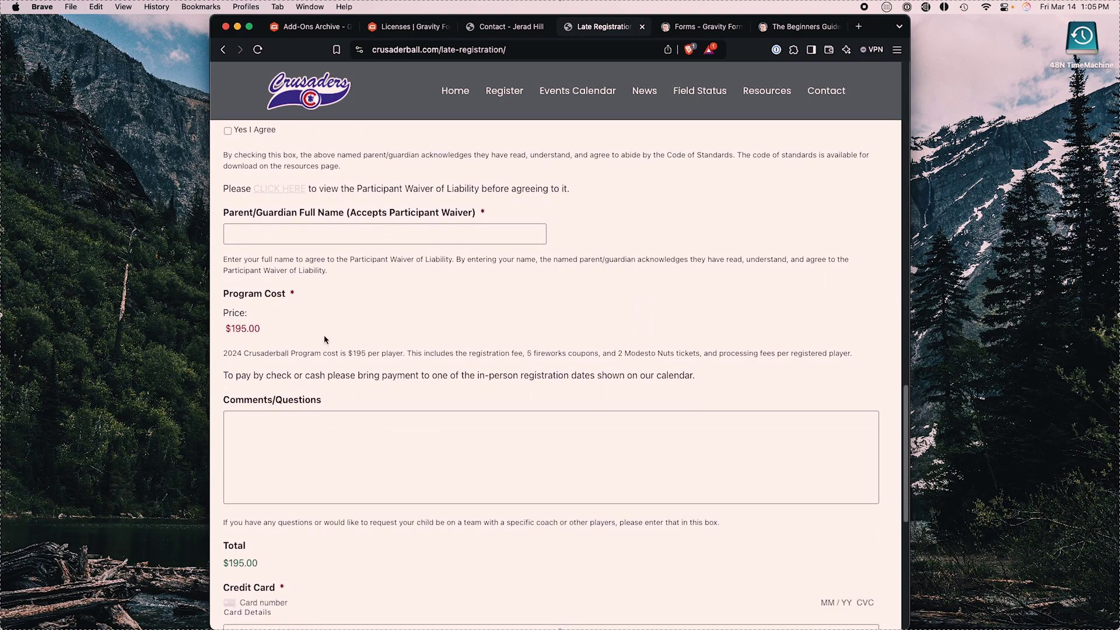
pyautogui.scroll(-4, 312, 352)
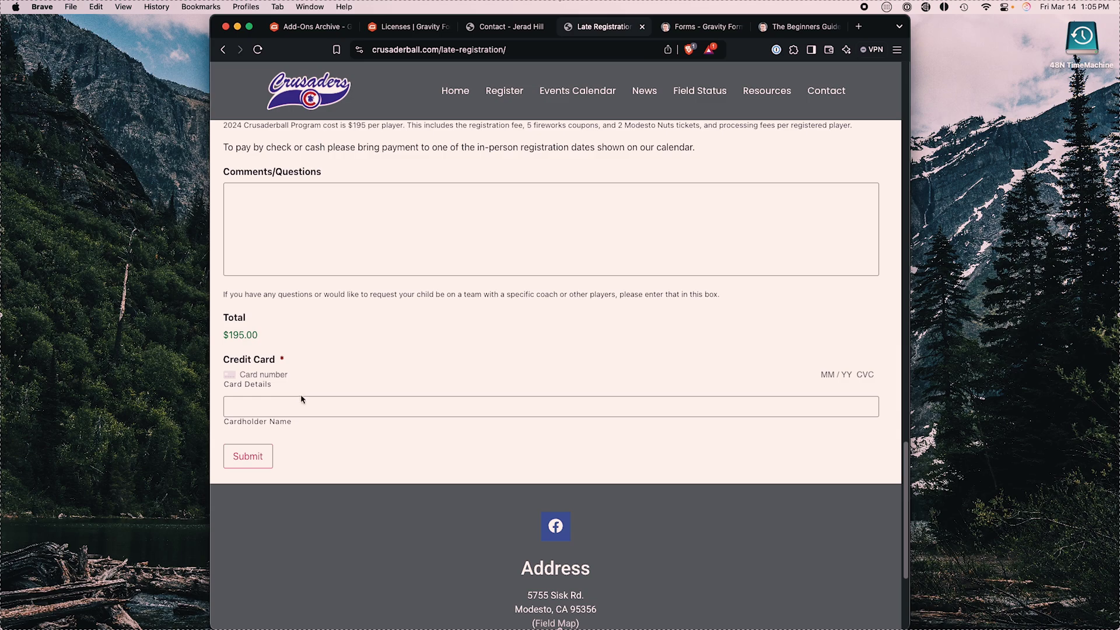
pyautogui.click(344, 407)
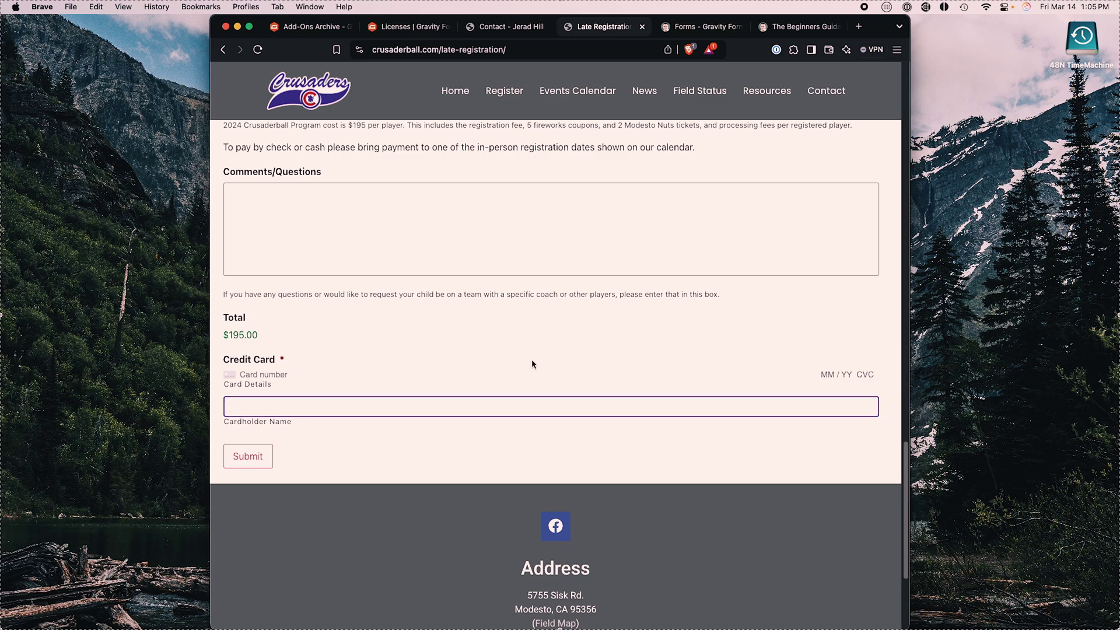
pyautogui.scroll(7, 373, 369)
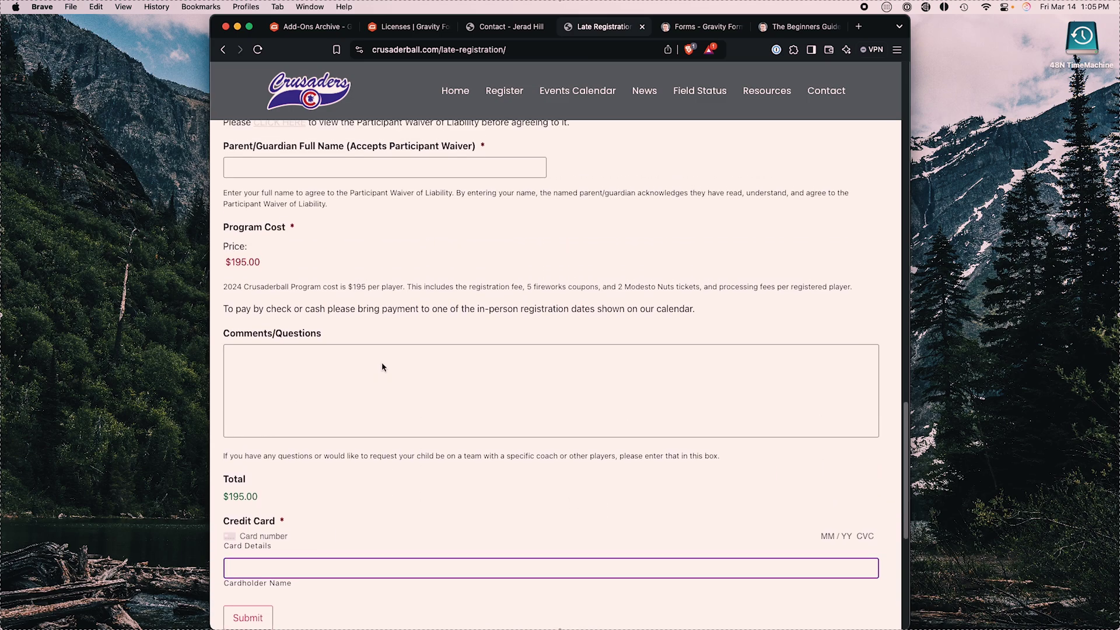
# Step: Look at the WordPress Forms list, then view the Beginners Guide landing page's signup form
pyautogui.click(692, 31)
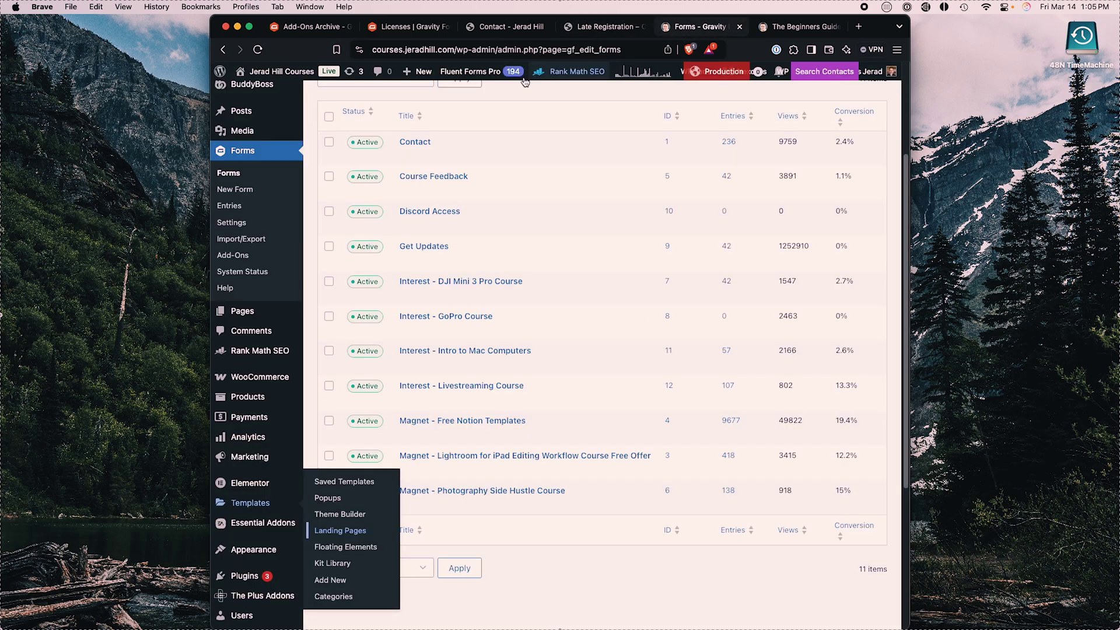
pyautogui.moveTo(484, 167)
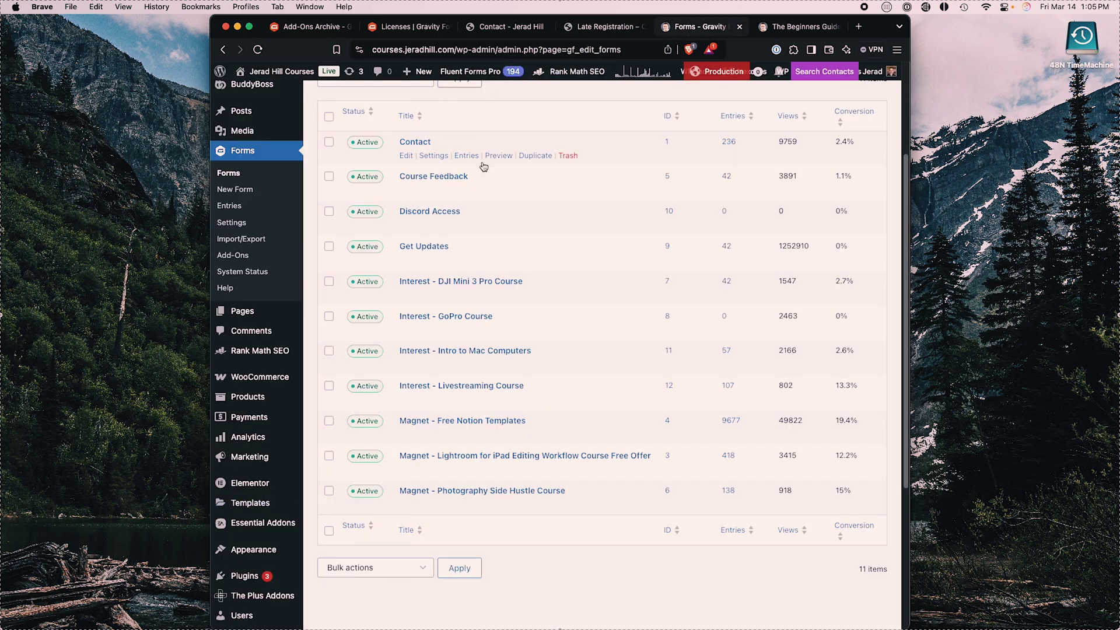
pyautogui.moveTo(474, 145)
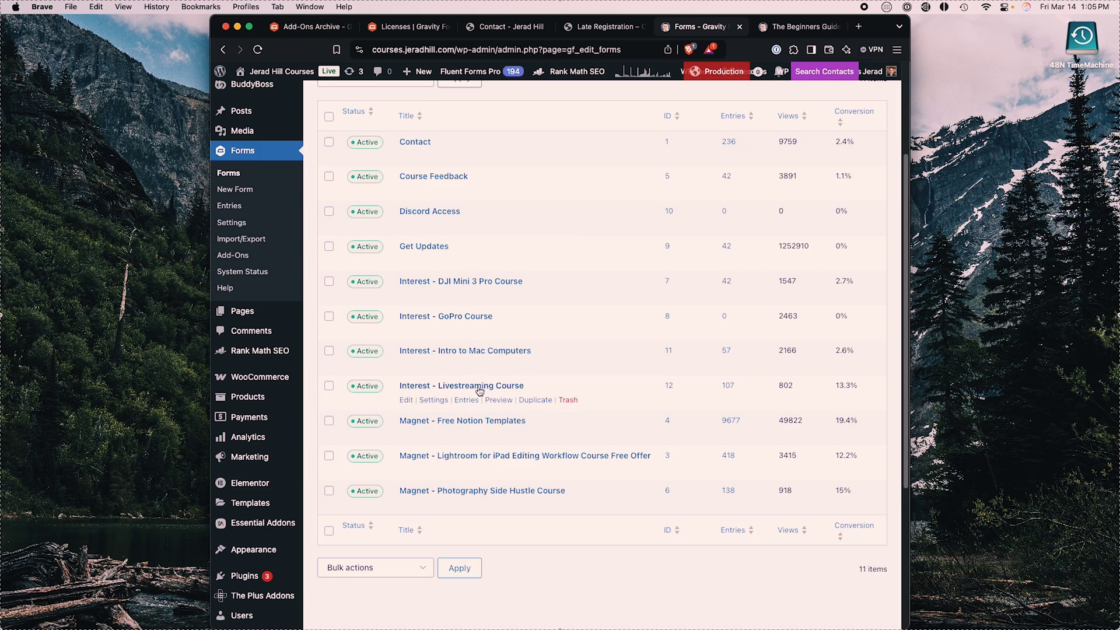
pyautogui.moveTo(513, 149)
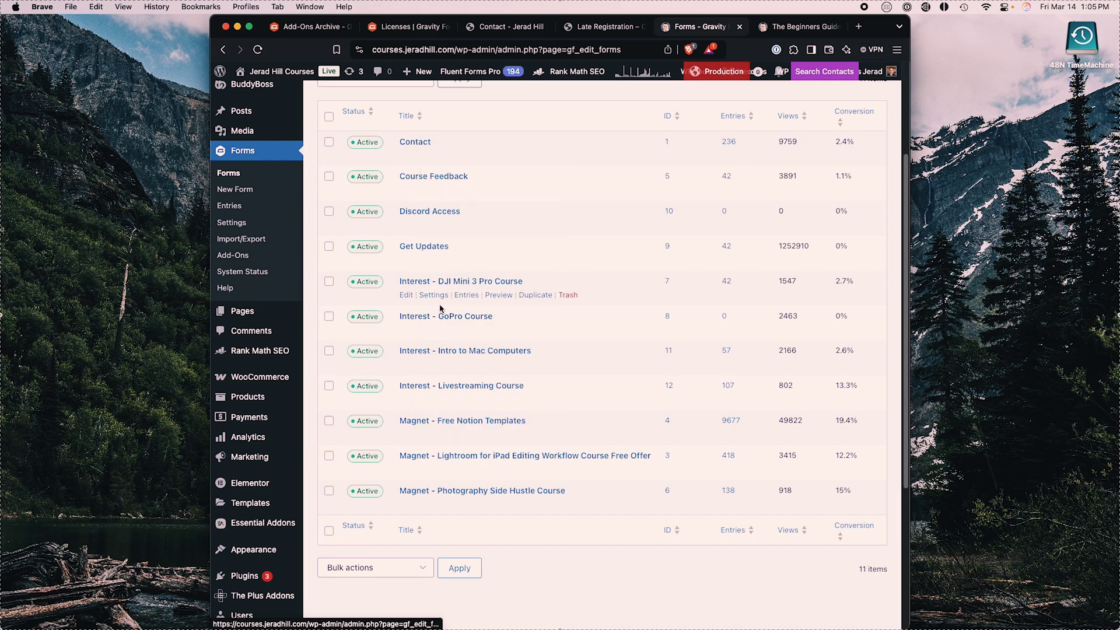
pyautogui.click(800, 26)
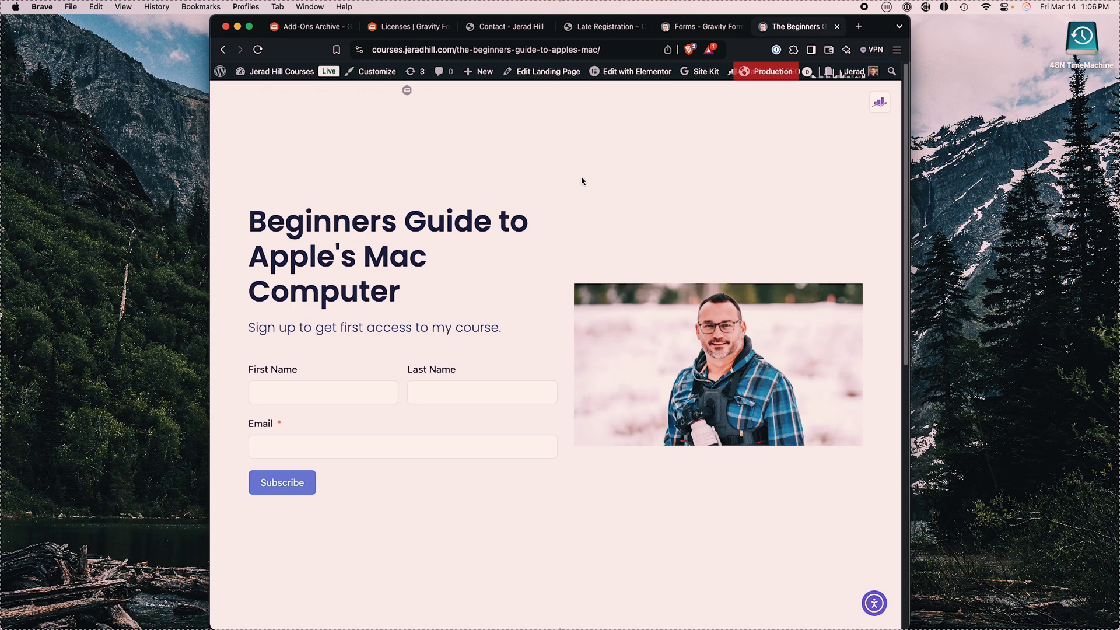
# Step: Return to the 'Forms - Gravity Forms' tab in WP admin
pyautogui.click(709, 28)
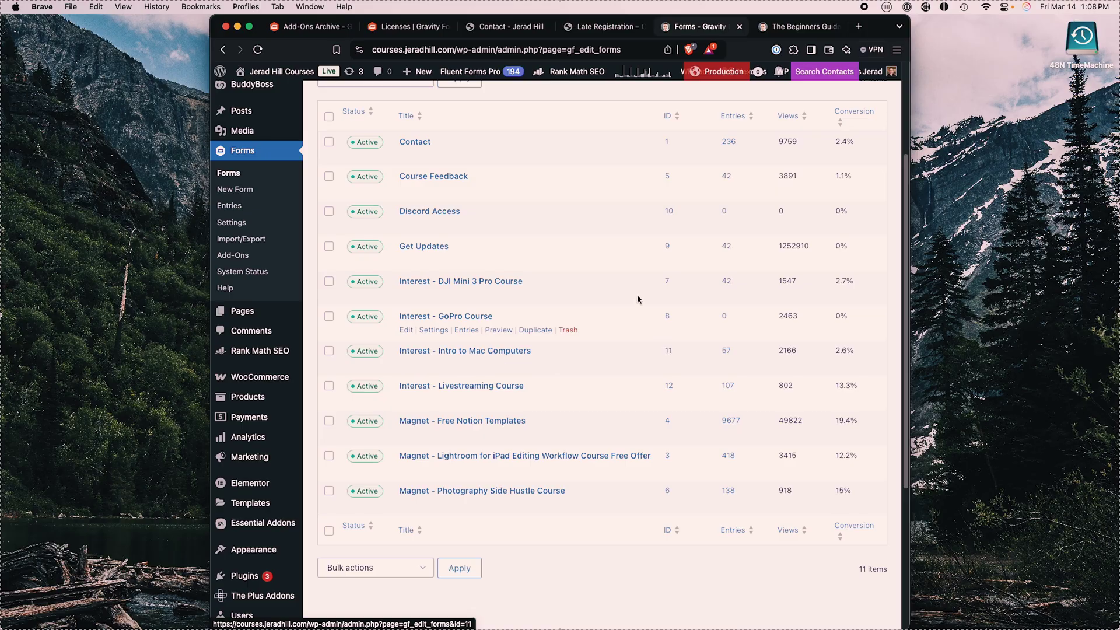
# Step: Start a new form from the Blank Form template and create it titled 'Contact 2'
pyautogui.moveTo(462, 185)
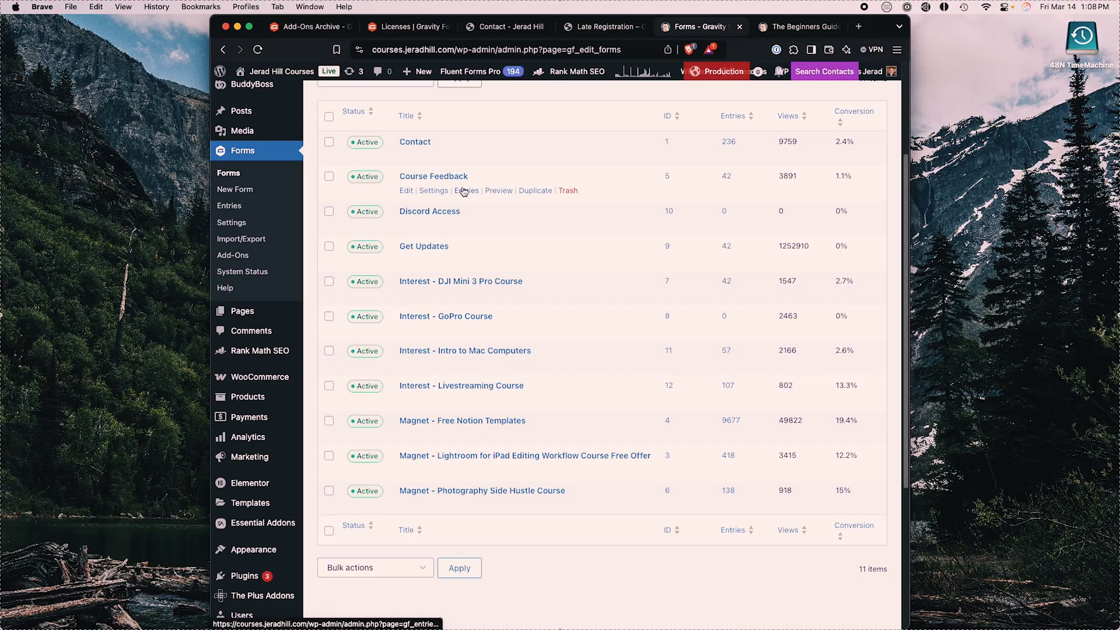
pyautogui.scroll(5, 470, 98)
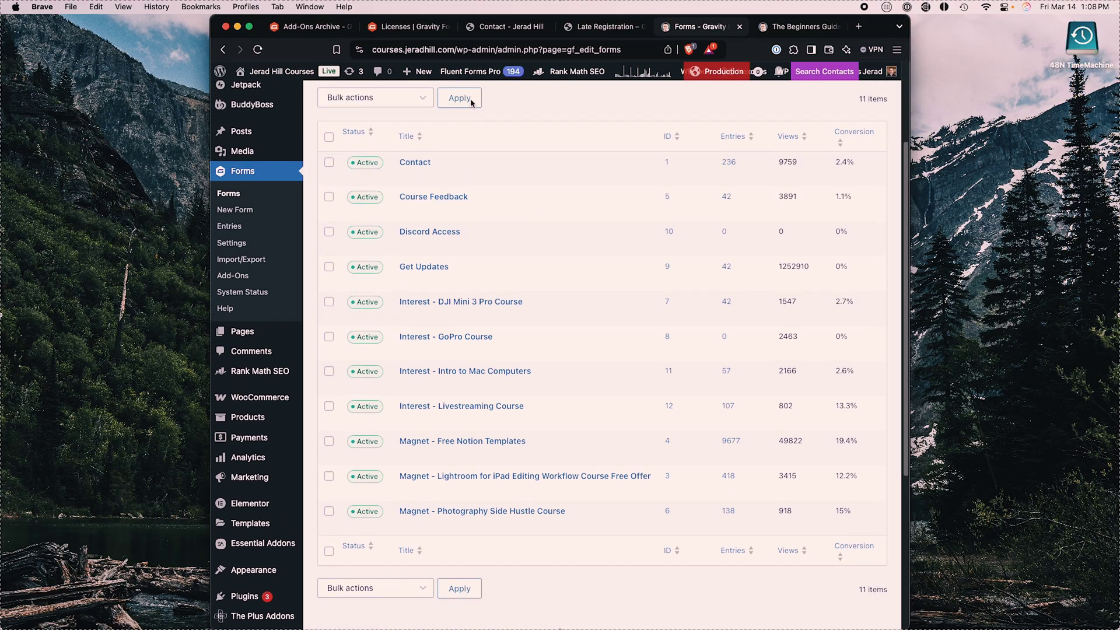
pyautogui.click(382, 168)
pyautogui.moveTo(541, 335)
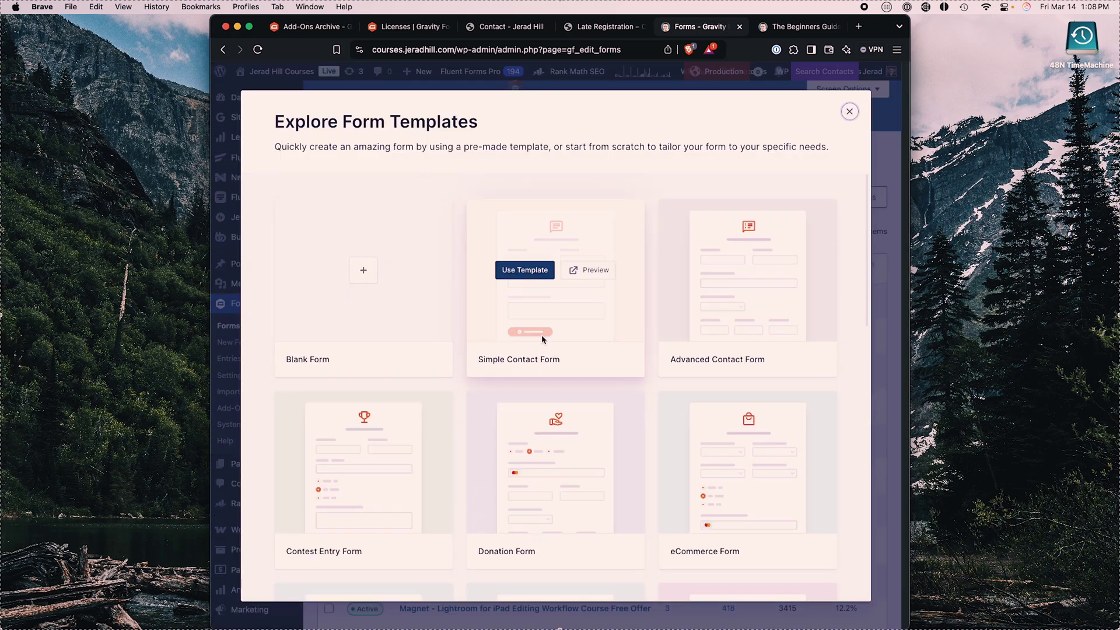
pyautogui.scroll(-10, 545, 337)
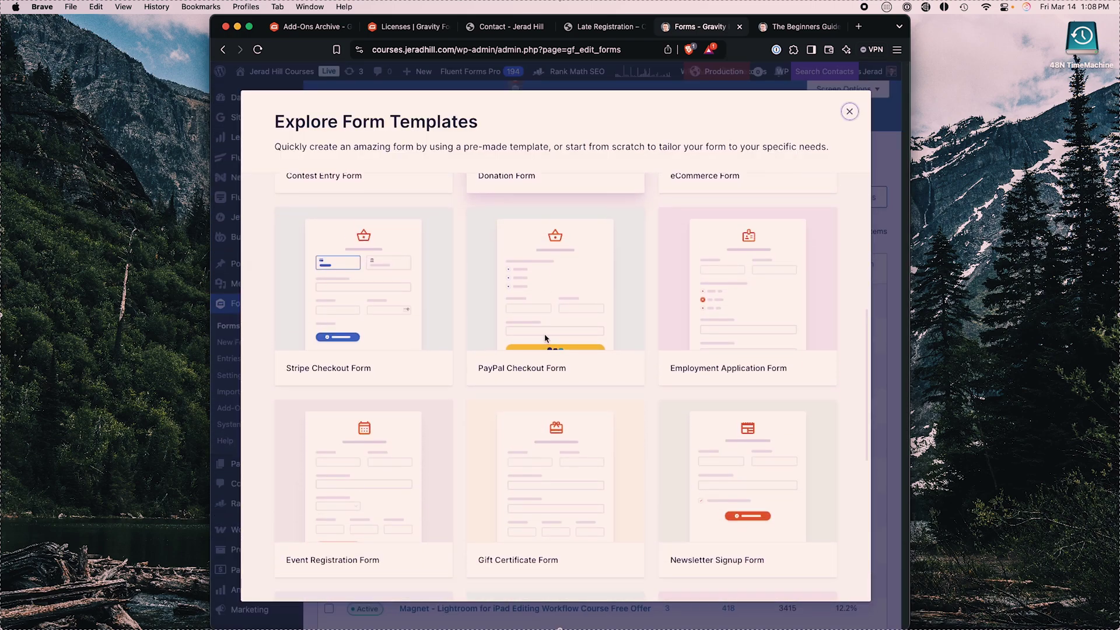
pyautogui.scroll(-4, 545, 337)
pyautogui.scroll(12, 545, 337)
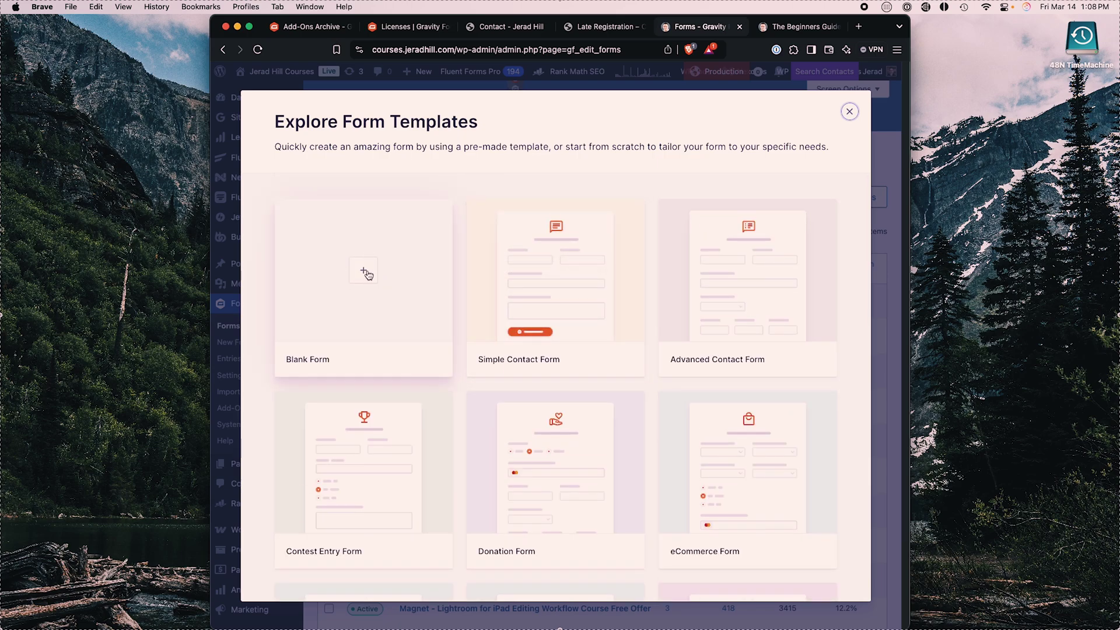
pyautogui.click(365, 272)
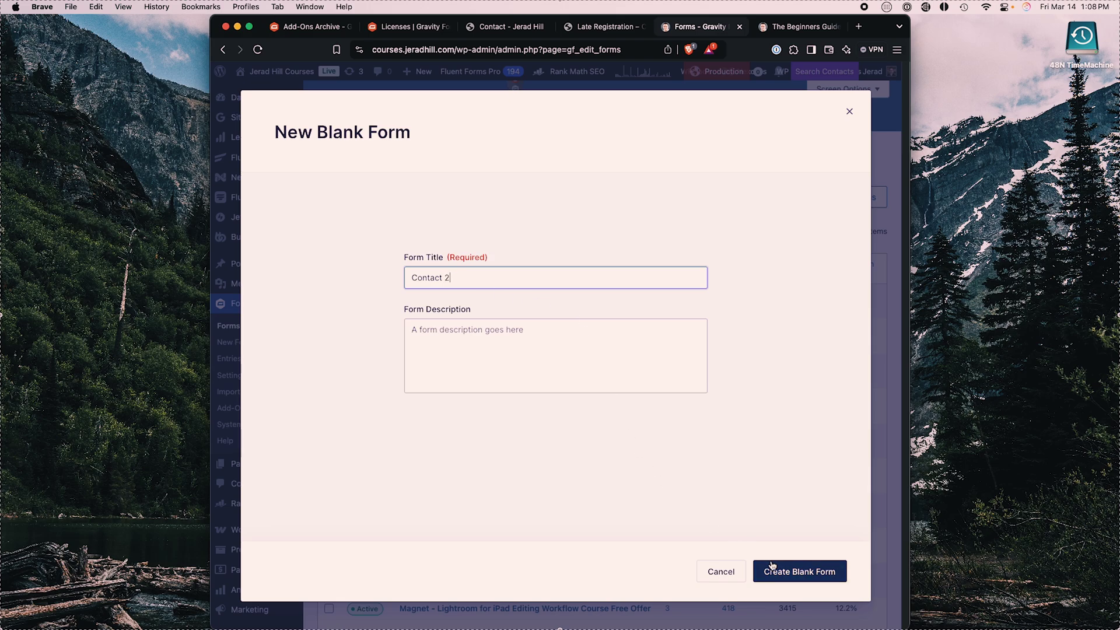
pyautogui.click(805, 572)
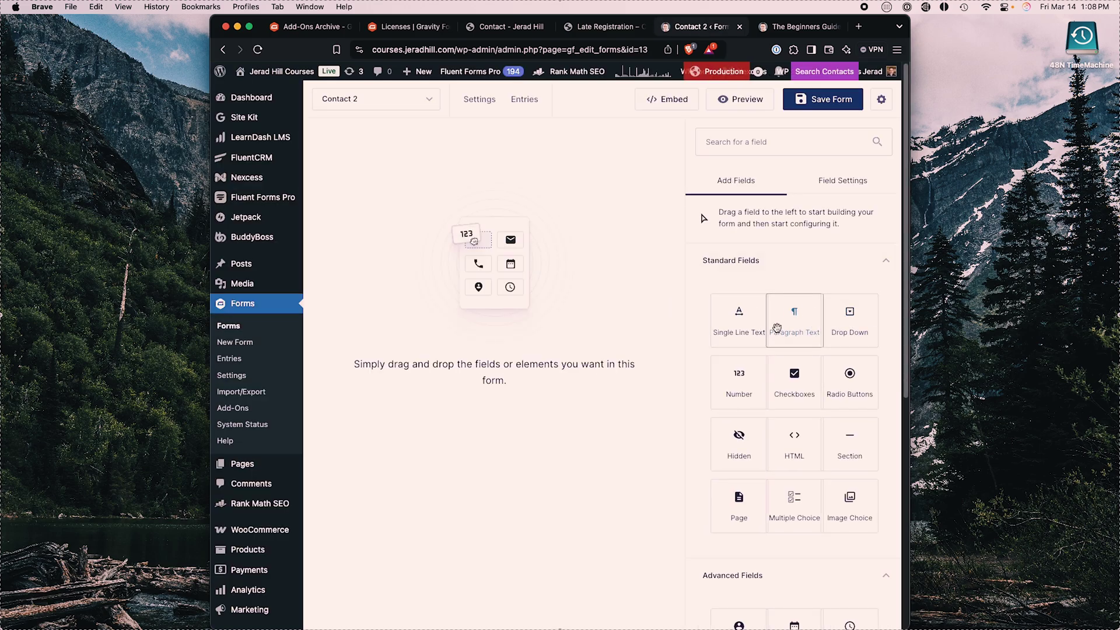
# Step: Add Name, Email, Phone and Paragraph Text fields to the Contact 2 form
pyautogui.scroll(-10, 782, 339)
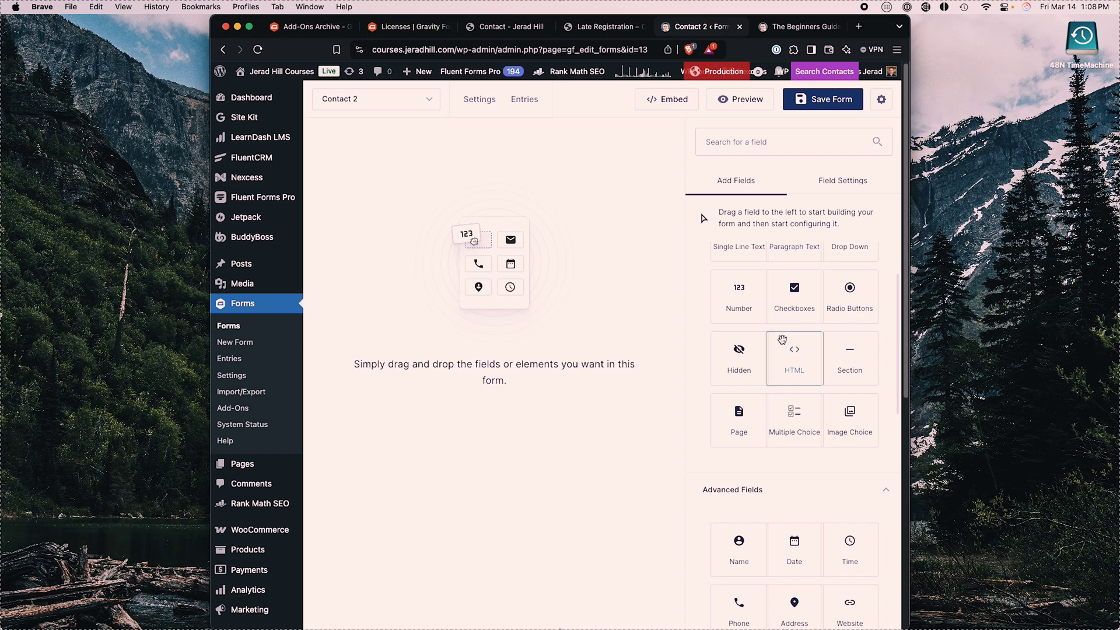
pyautogui.scroll(-10, 783, 339)
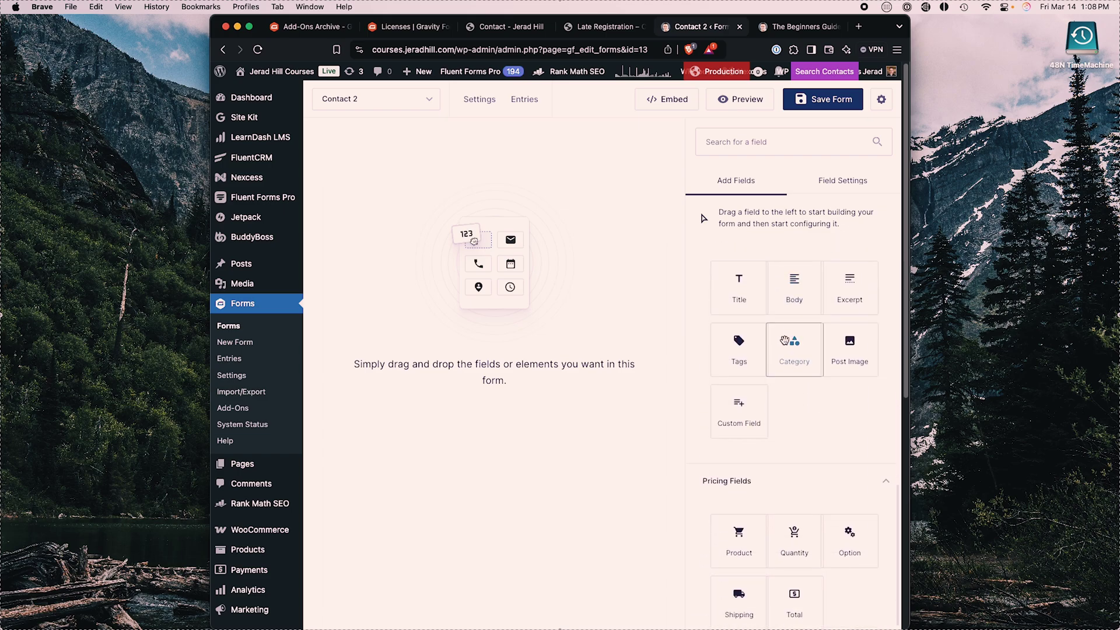
pyautogui.scroll(10, 796, 397)
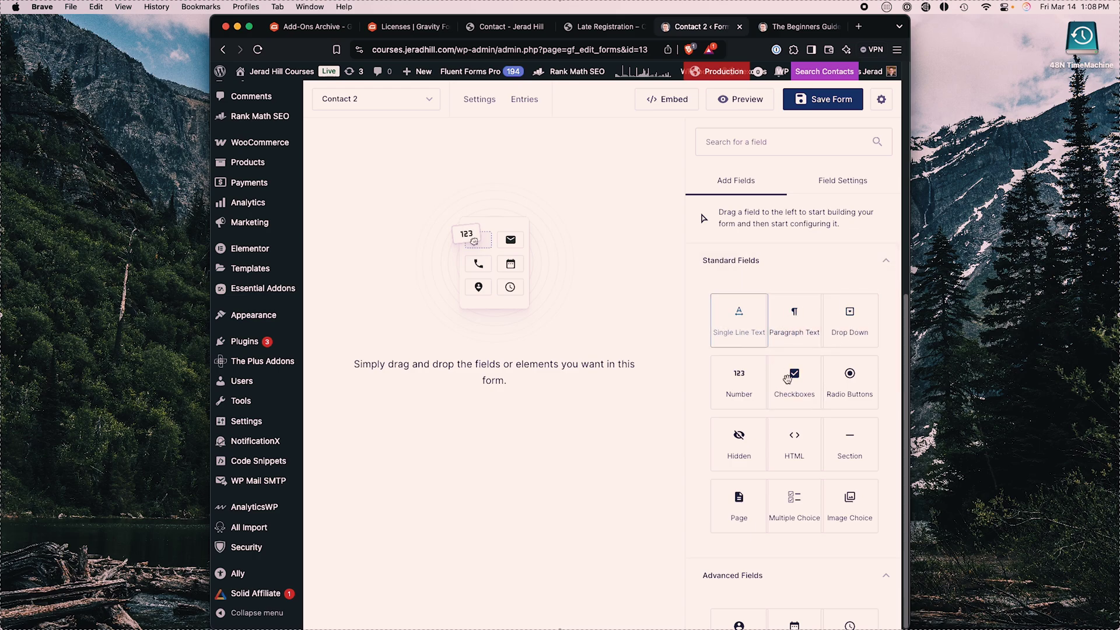
pyautogui.scroll(-1, 800, 404)
pyautogui.scroll(-5, 799, 404)
pyautogui.moveTo(739, 301); pyautogui.dragTo(503, 212)
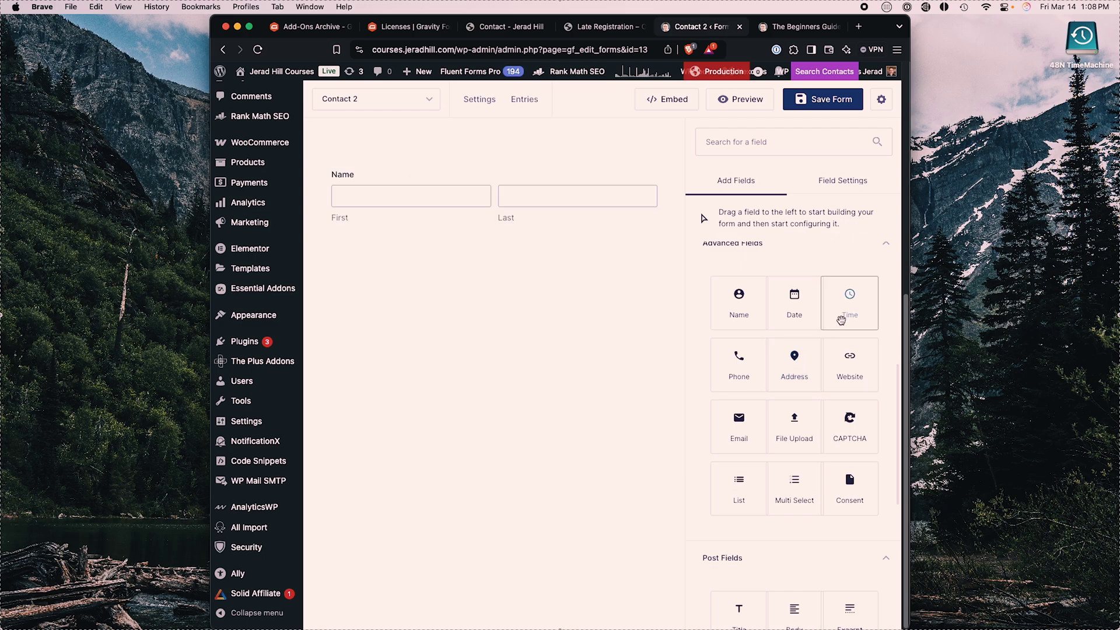
pyautogui.moveTo(740, 422); pyautogui.dragTo(455, 230)
pyautogui.moveTo(736, 363); pyautogui.dragTo(428, 298)
pyautogui.scroll(6, 782, 330)
pyautogui.moveTo(791, 321); pyautogui.dragTo(393, 366)
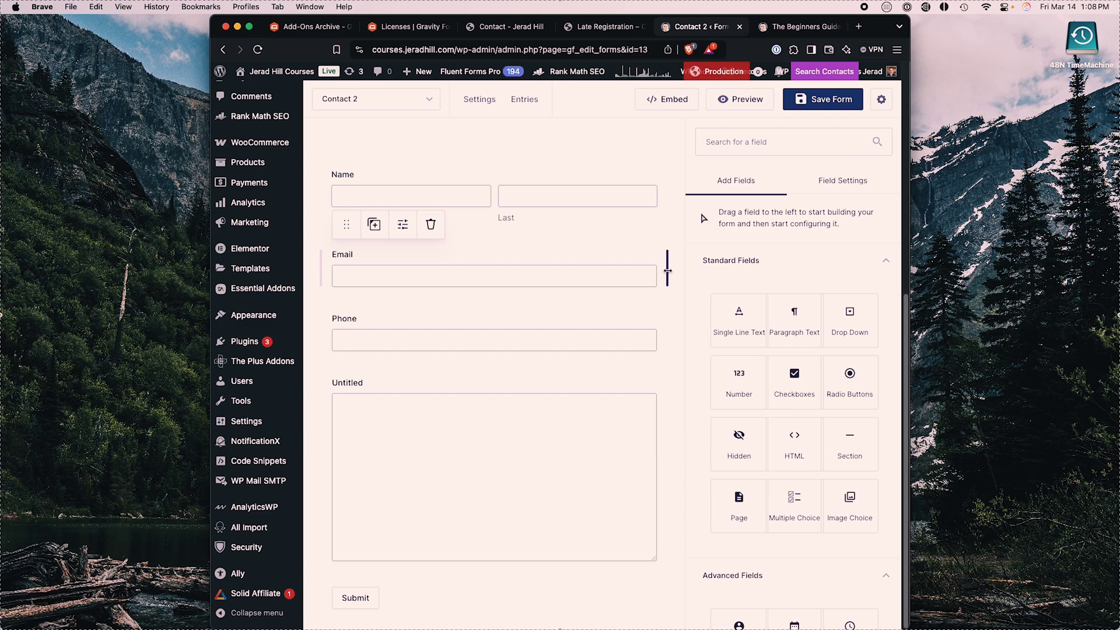
# Step: Make Email and Phone half width and place Phone beside Email on one row
pyautogui.moveTo(513, 269); pyautogui.dragTo(490, 268)
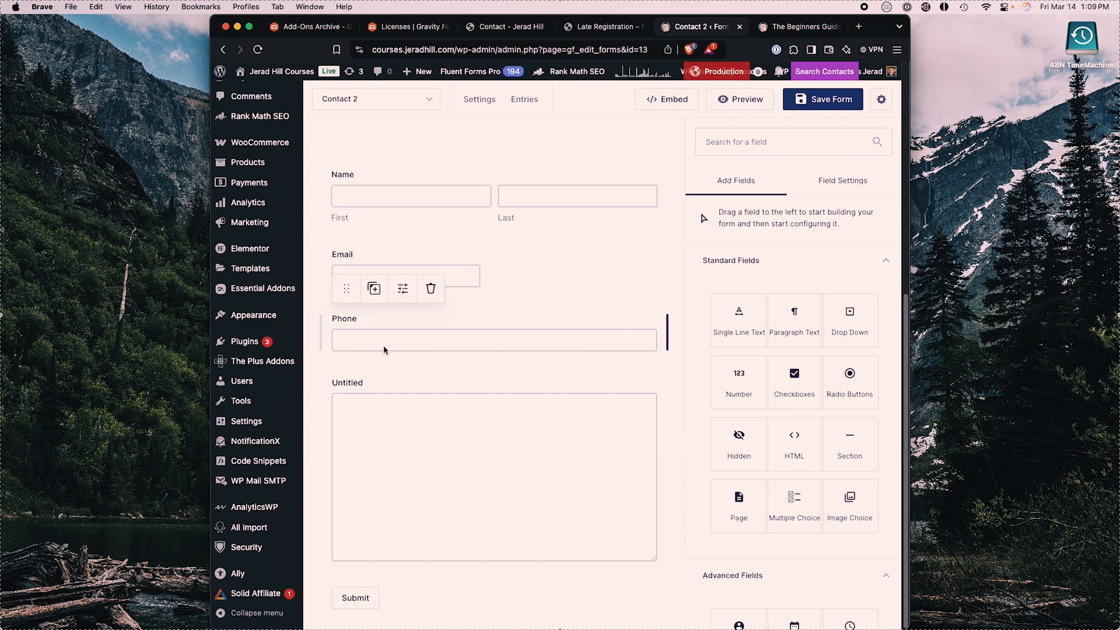
pyautogui.moveTo(668, 337); pyautogui.dragTo(608, 335)
pyautogui.click(391, 327)
pyautogui.moveTo(345, 291); pyautogui.dragTo(538, 268)
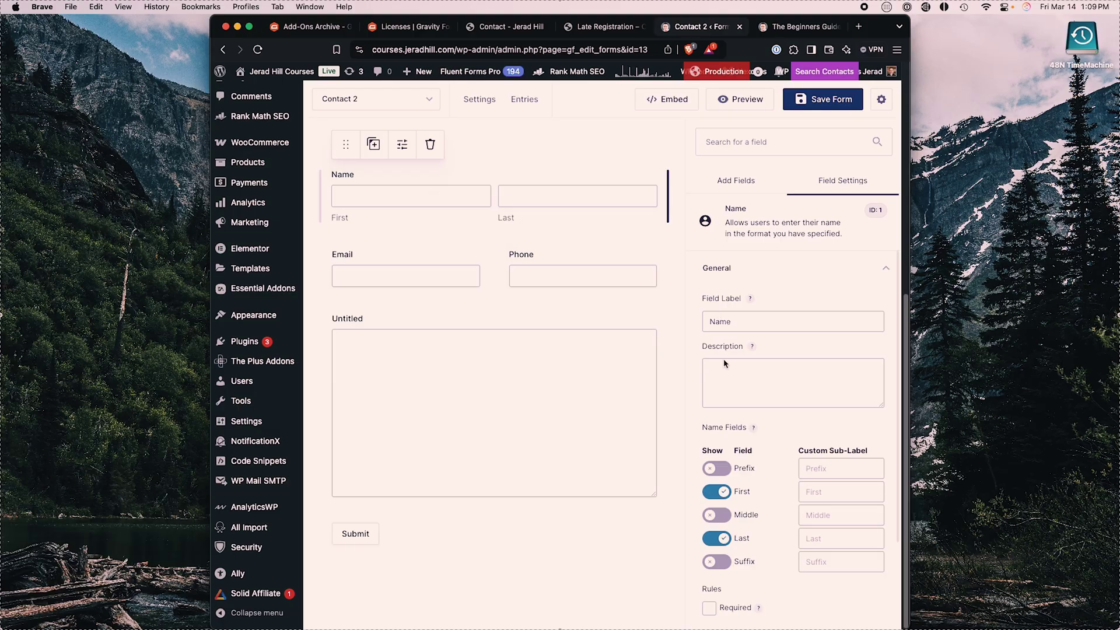
# Step: Mark the Name, Email and Phone fields as required
pyautogui.scroll(-3, 759, 437)
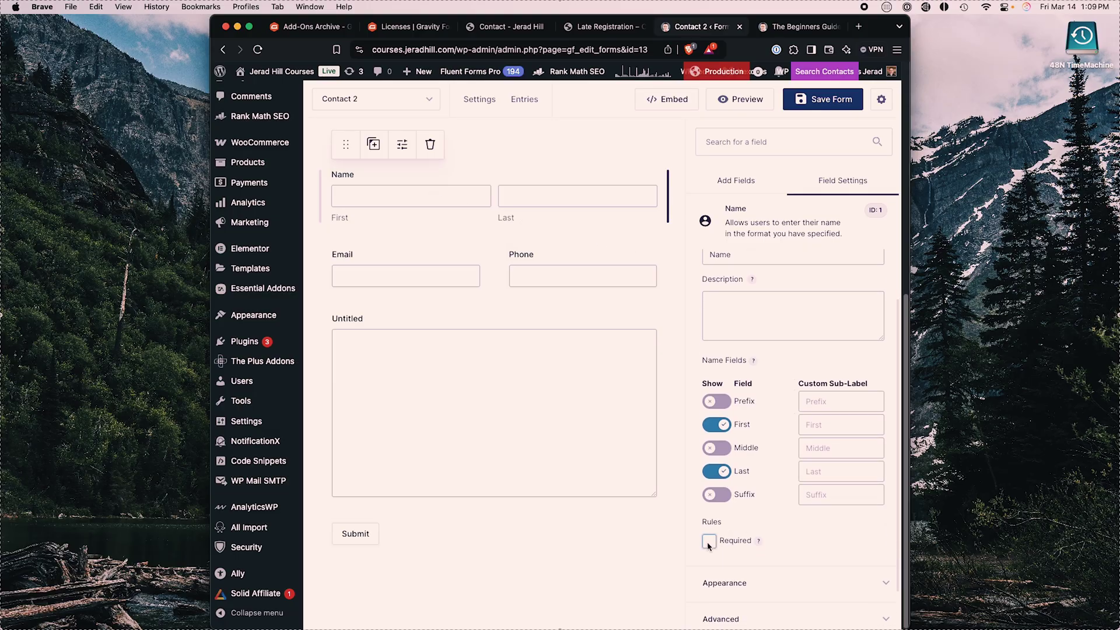
pyautogui.click(710, 542)
pyautogui.click(442, 263)
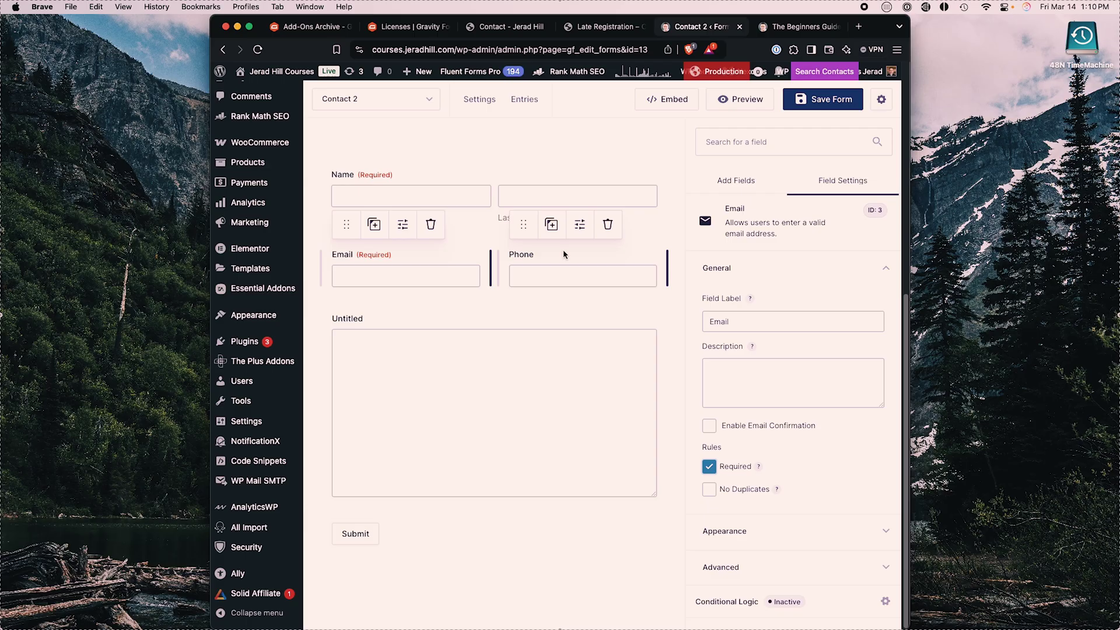
pyautogui.click(566, 259)
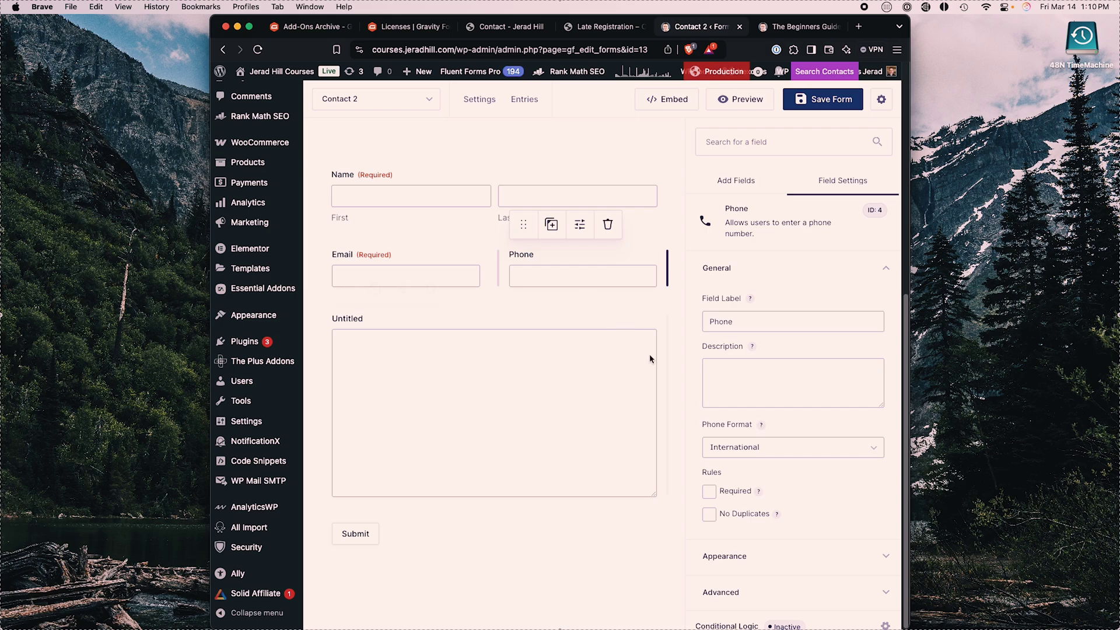
# Step: Relabel the paragraph field 'Inquiry' and make it required
pyautogui.click(640, 451)
pyautogui.doubleClick(725, 318)
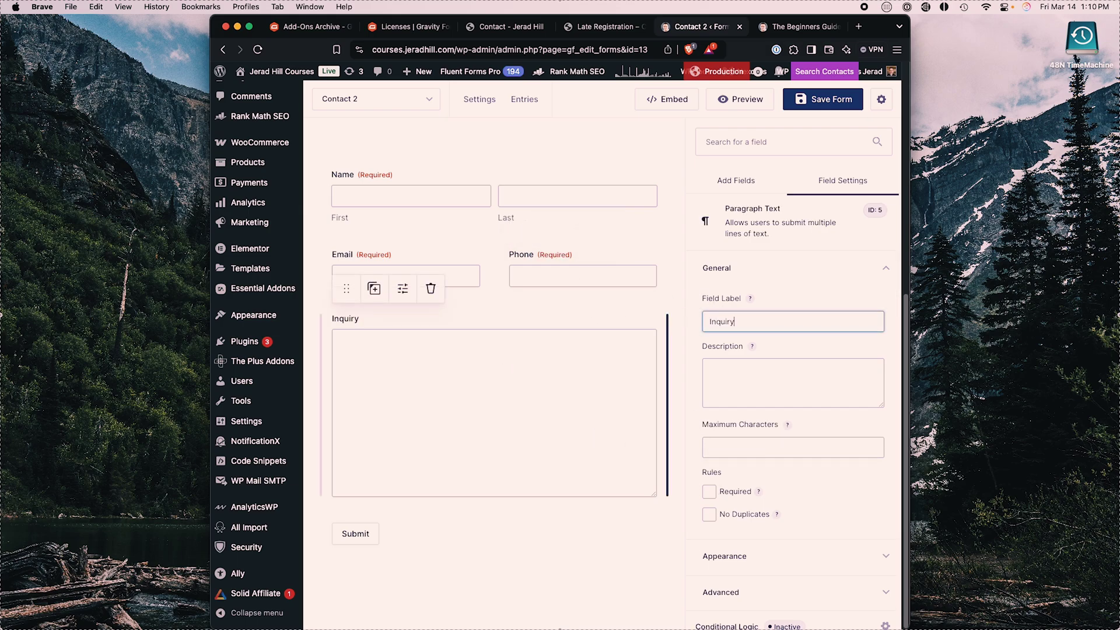
pyautogui.click(709, 492)
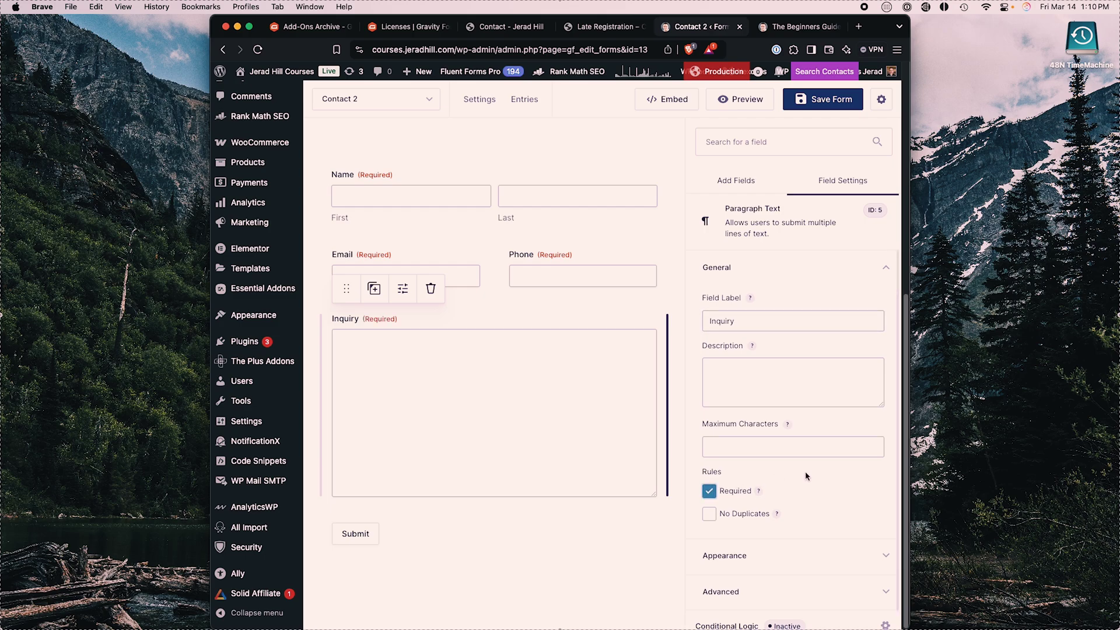
pyautogui.scroll(-1, 805, 472)
pyautogui.scroll(1, 505, 344)
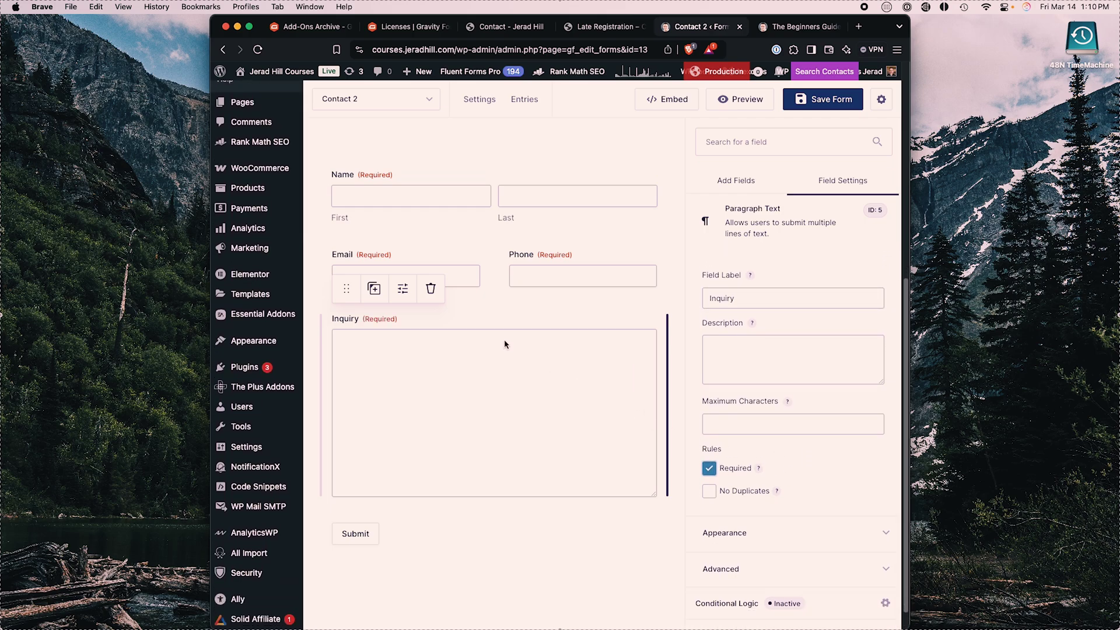
pyautogui.scroll(1, 735, 466)
pyautogui.scroll(-1, 747, 495)
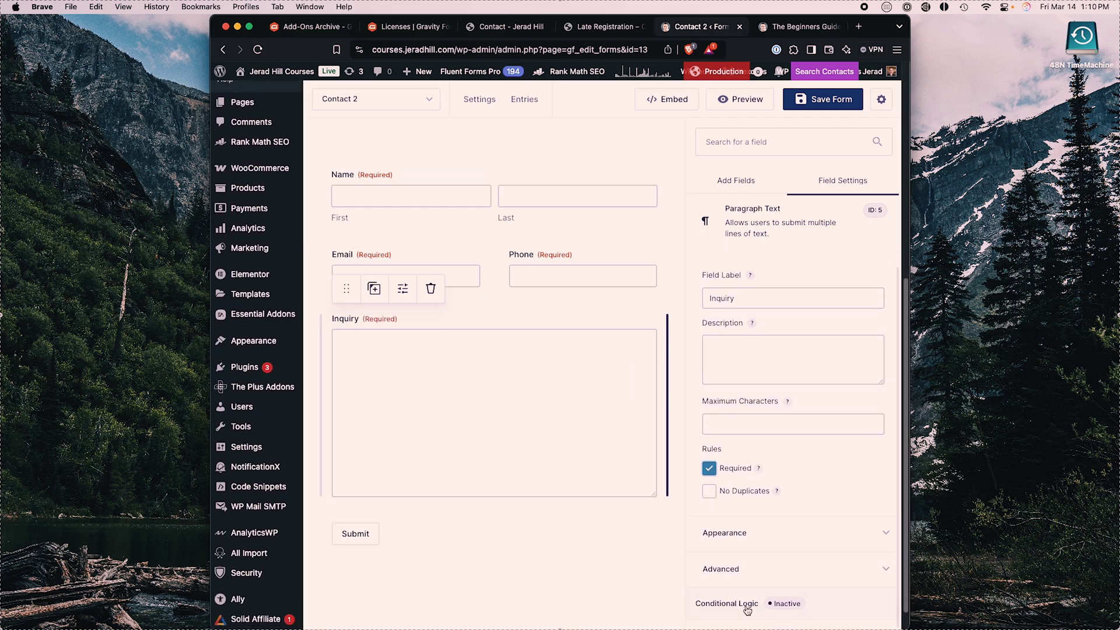
# Step: Add a Checkboxes field below Email and a Single Line Text field beneath it
pyautogui.click(741, 184)
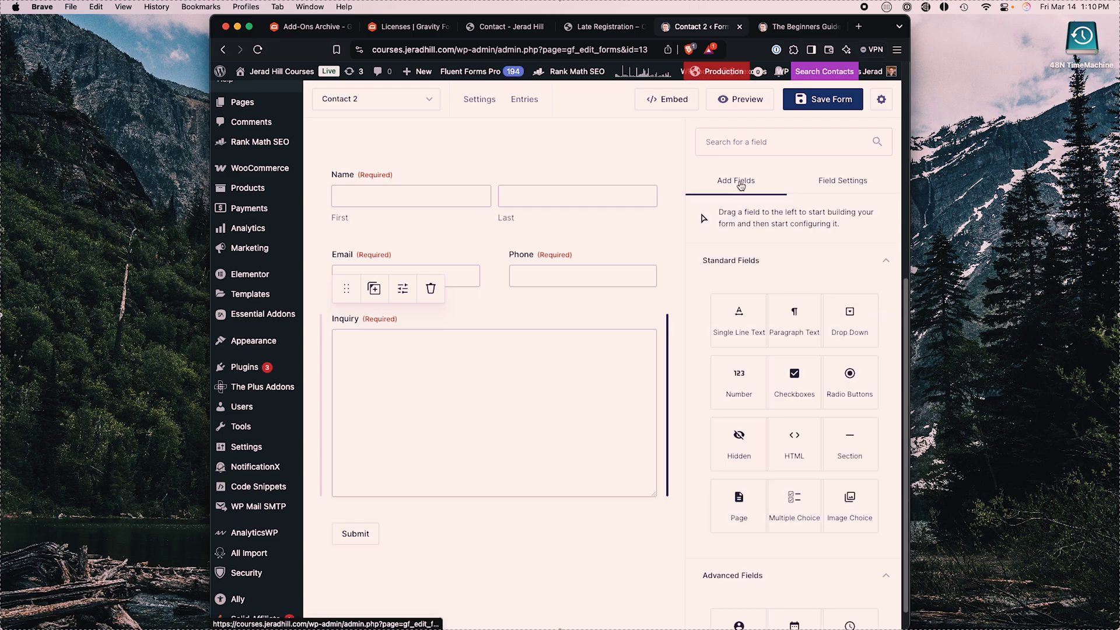
pyautogui.moveTo(797, 382); pyautogui.dragTo(481, 312)
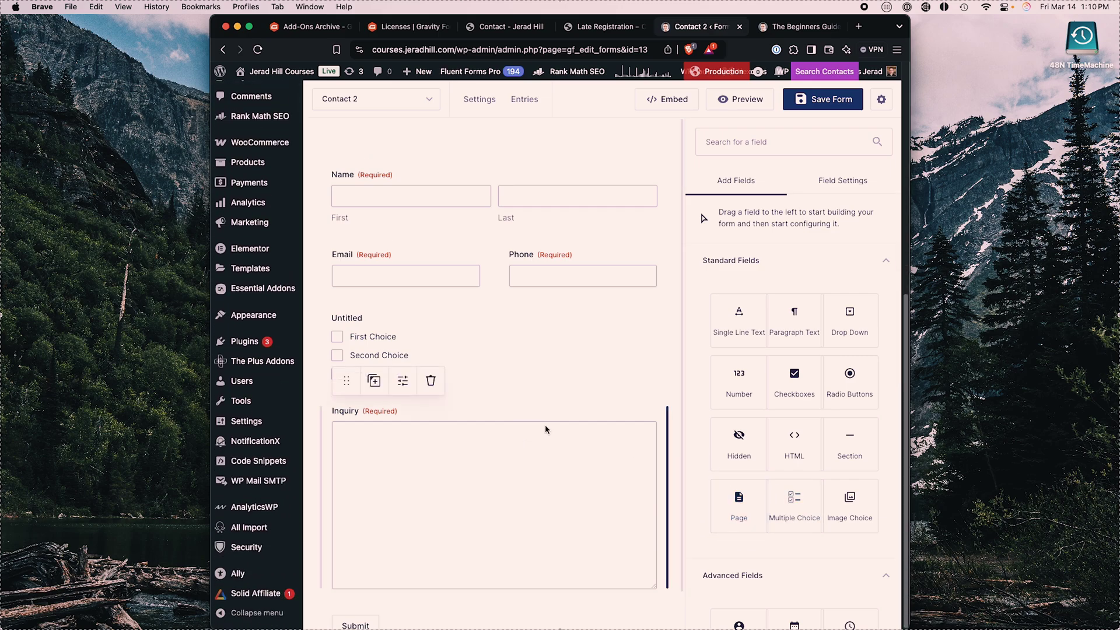
pyautogui.moveTo(740, 320); pyautogui.dragTo(415, 392)
# Step: Edit the checkbox choices, replacing Third Choice with 'Other'
pyautogui.click(367, 374)
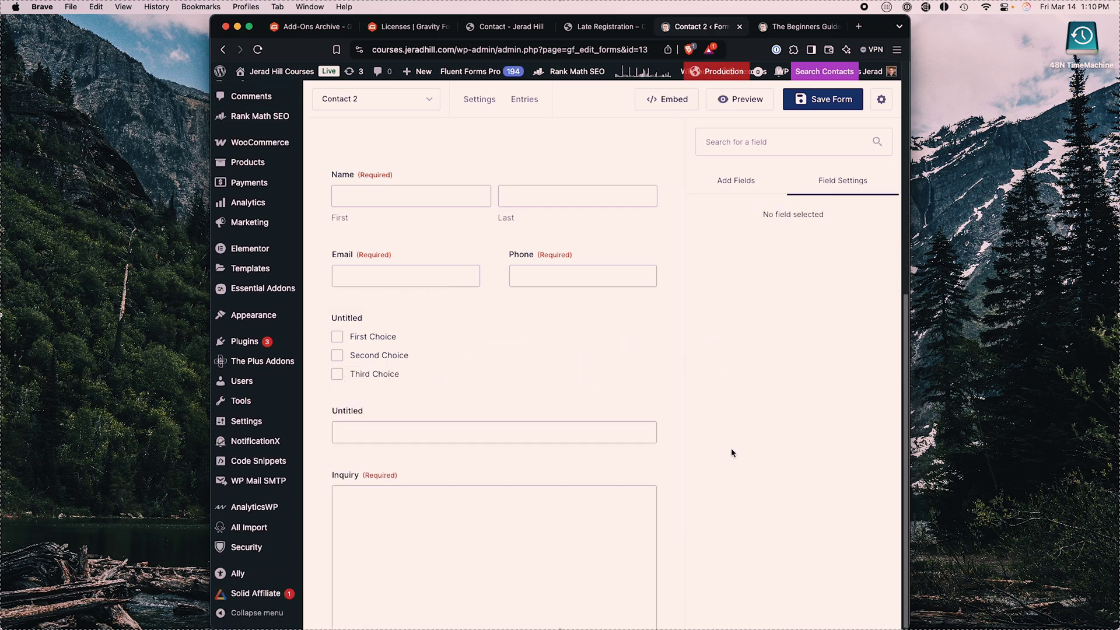
pyautogui.click(408, 356)
pyautogui.click(755, 430)
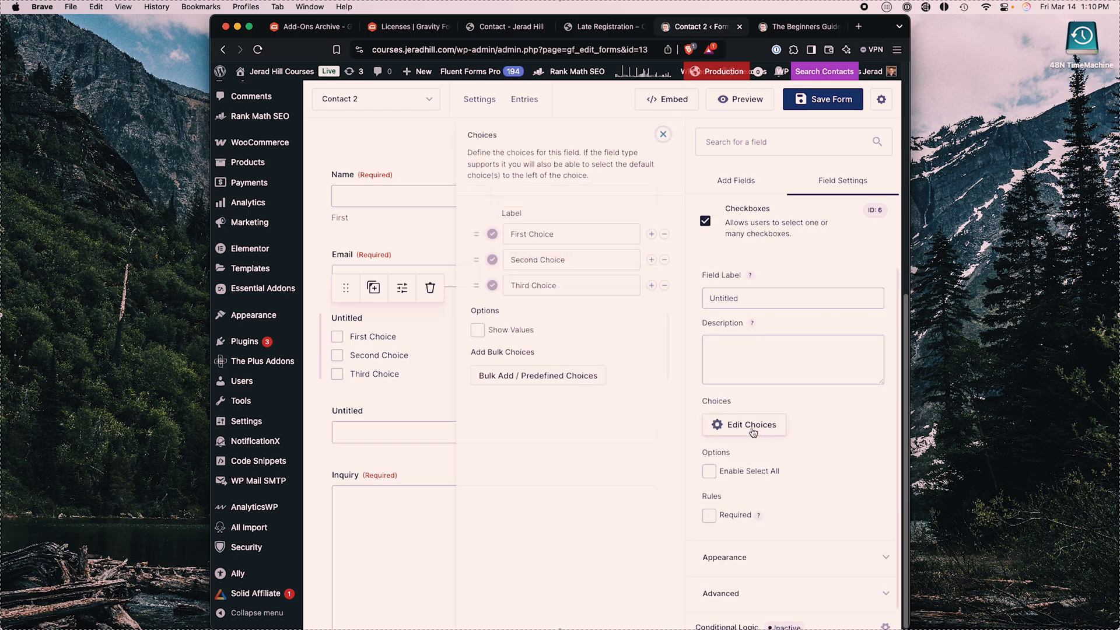
pyautogui.tripleClick(554, 289)
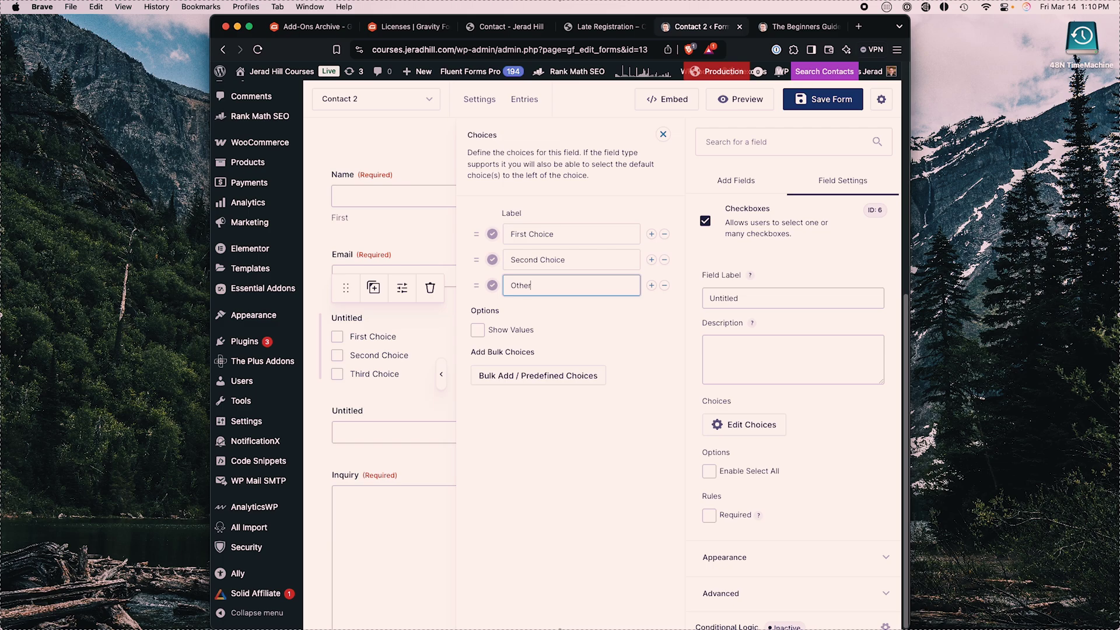
# Step: Rename the single-line text field to 'Other Option'
pyautogui.click(354, 412)
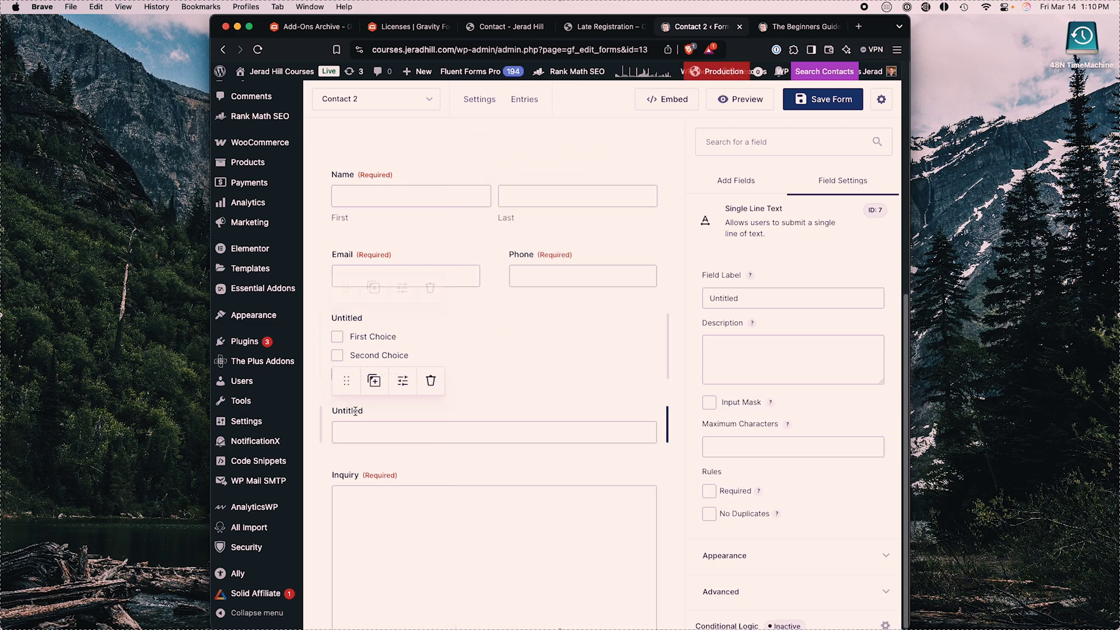
pyautogui.tripleClick(753, 297)
pyautogui.write('Other Option')
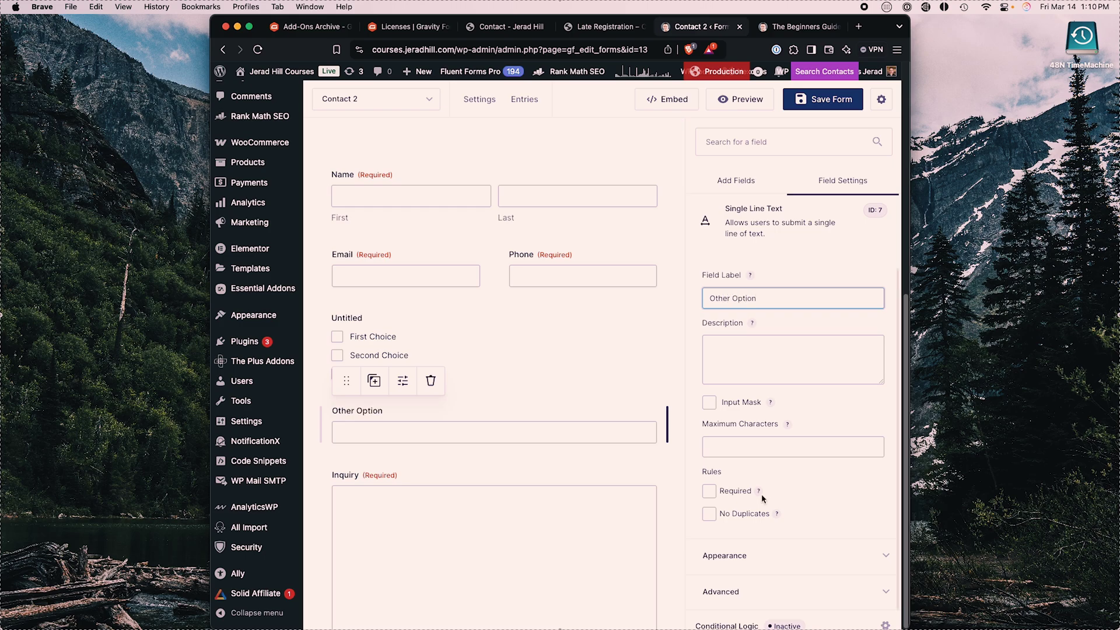
pyautogui.scroll(-2, 765, 495)
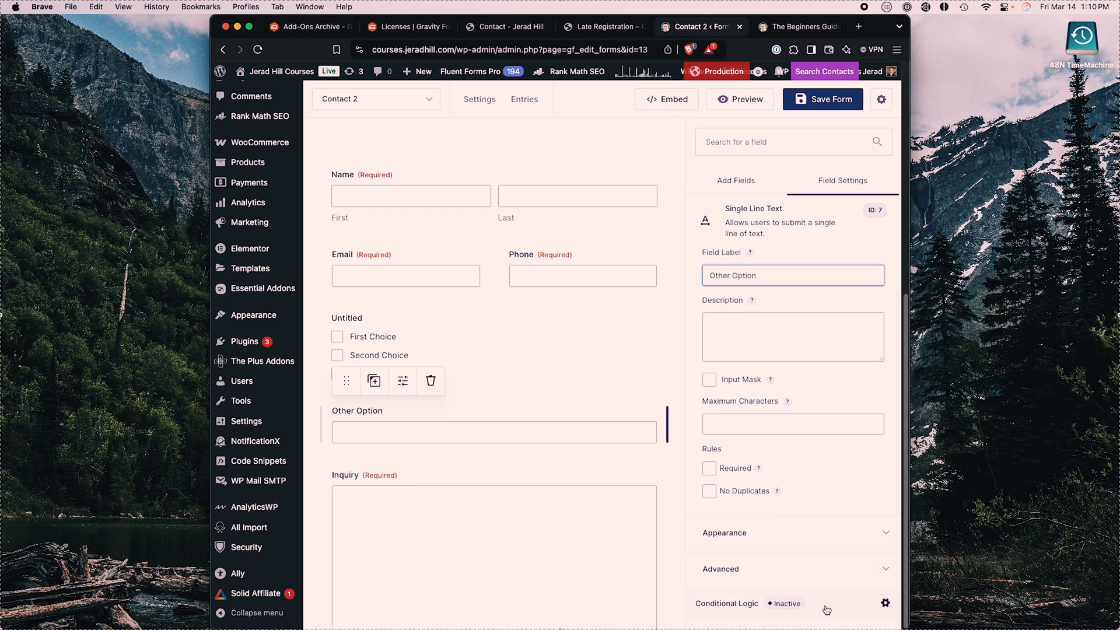
# Step: Show the field only if All rules match Untitled is Other, then save the form
pyautogui.click(828, 610)
pyautogui.click(328, 202)
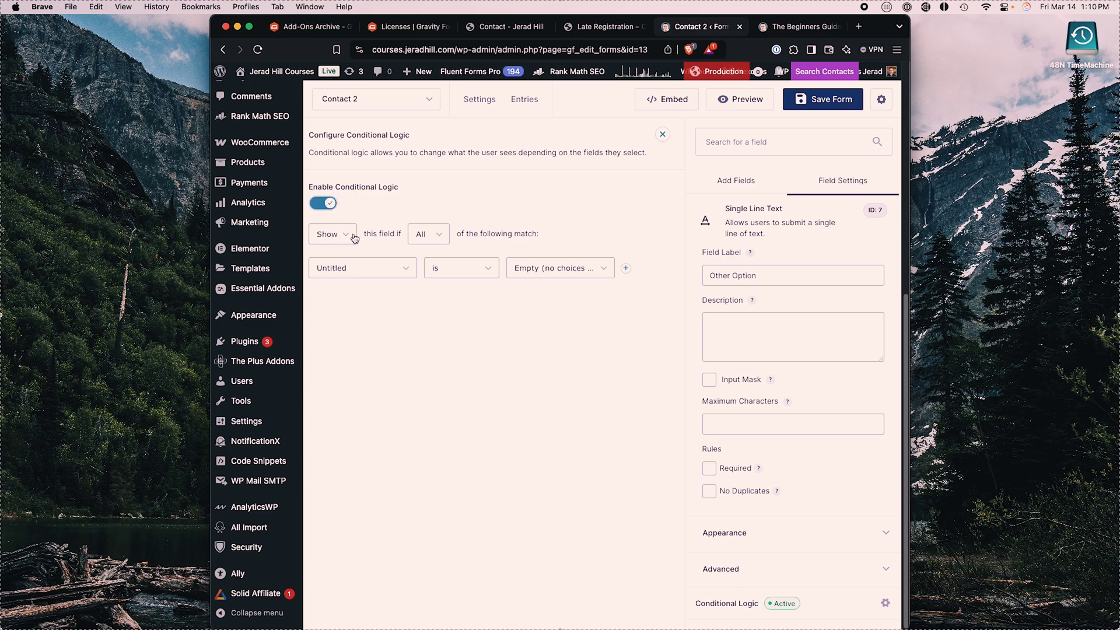
pyautogui.click(422, 236)
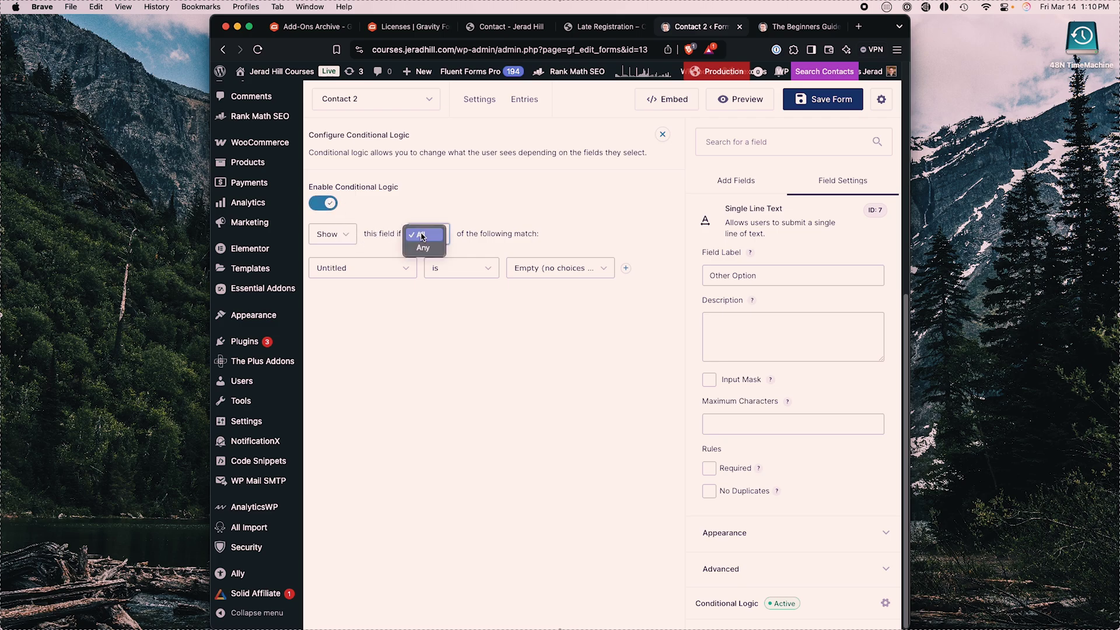
pyautogui.click(424, 240)
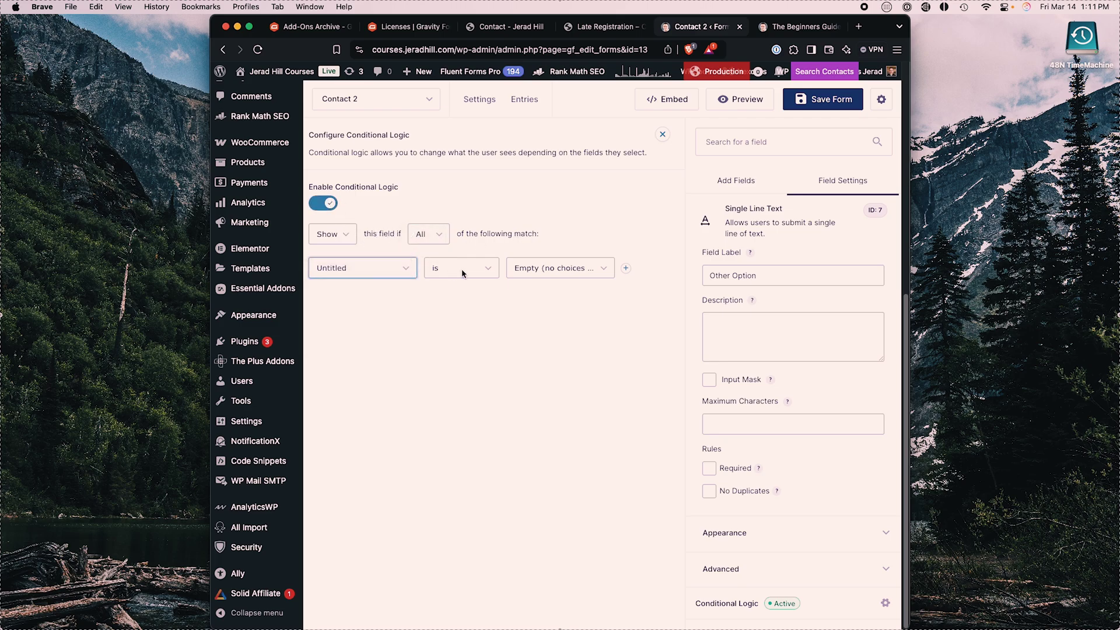
pyautogui.click(530, 269)
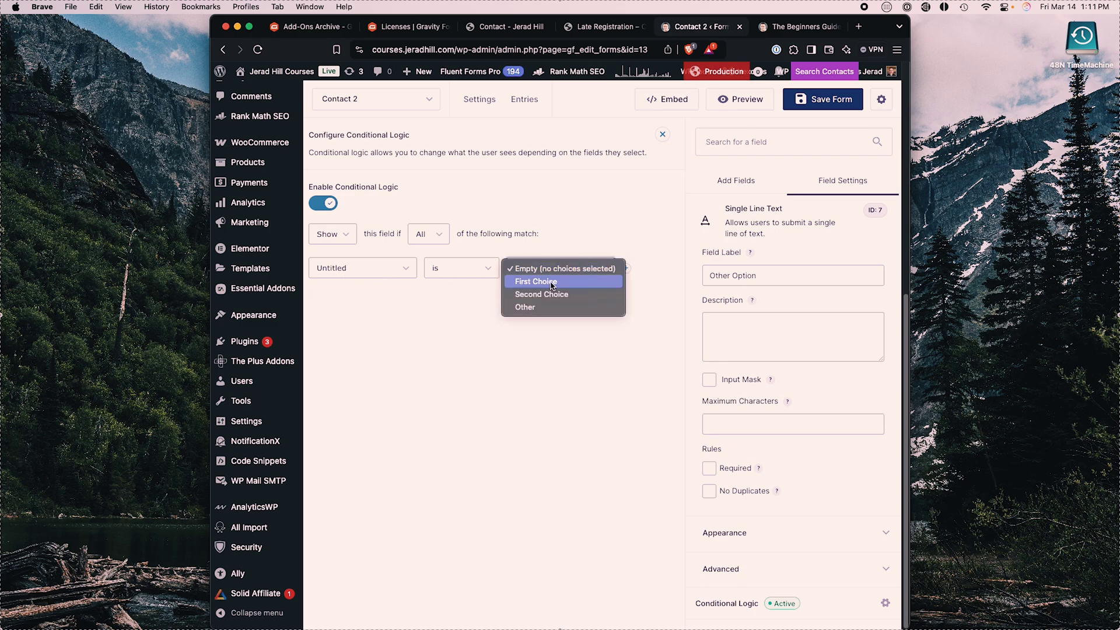
pyautogui.click(543, 308)
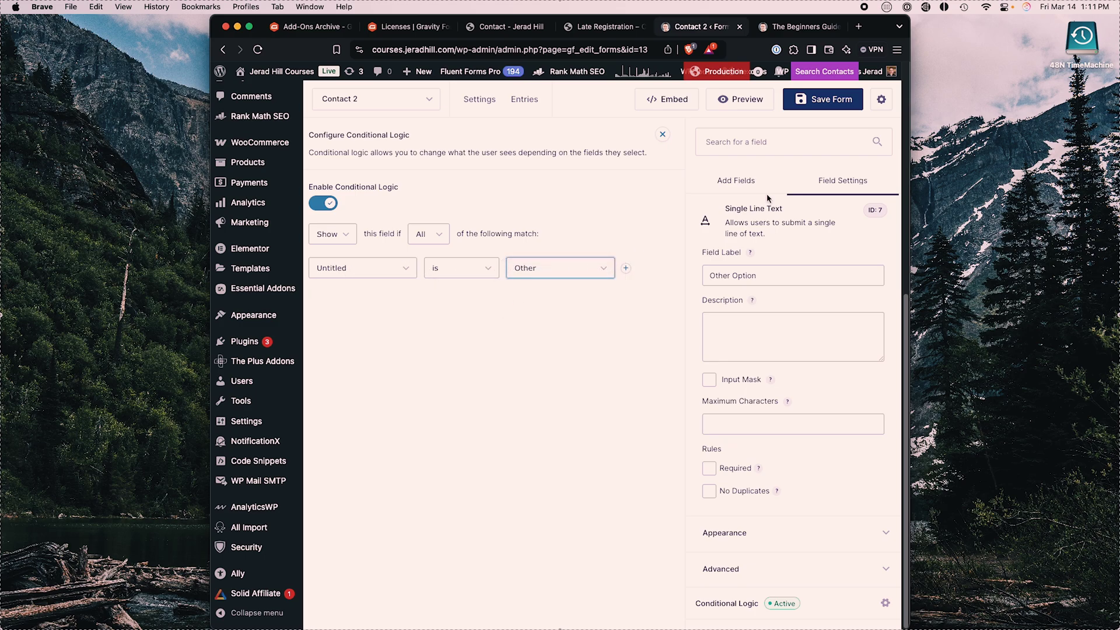
pyautogui.click(819, 102)
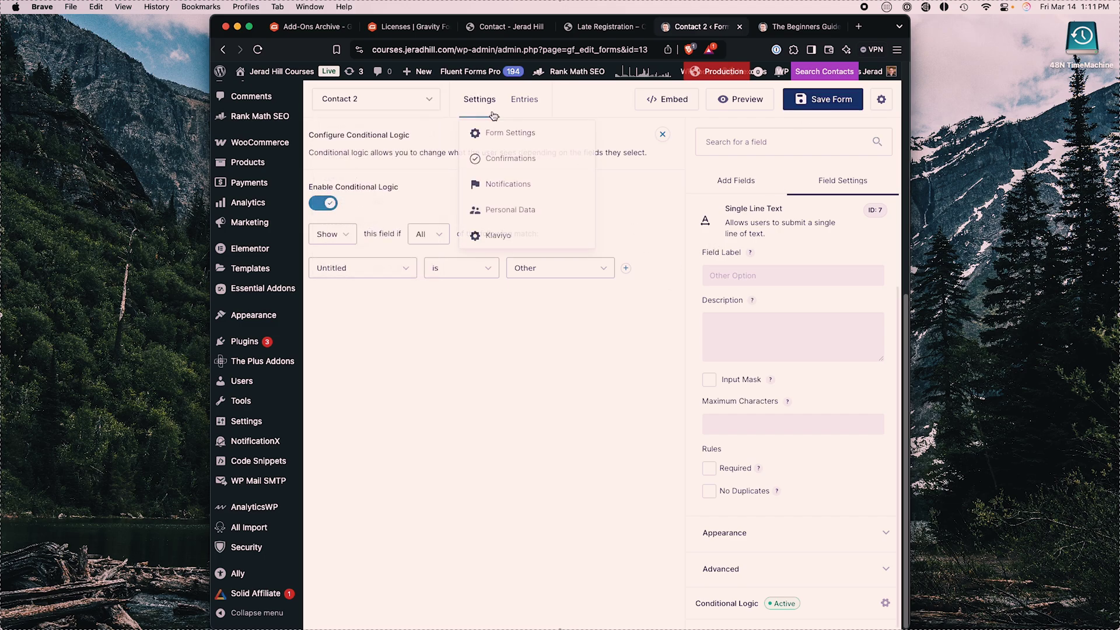
# Step: Preview Contact 2 and toggle Other on and off to check the Other Option field shows and hides
pyautogui.click(661, 135)
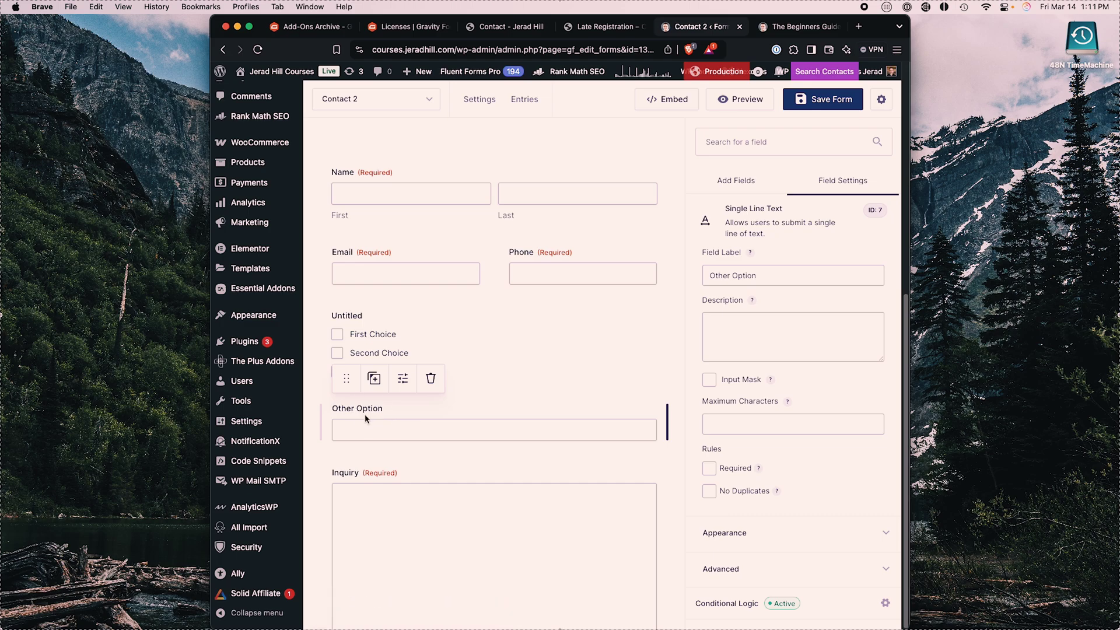
pyautogui.click(744, 103)
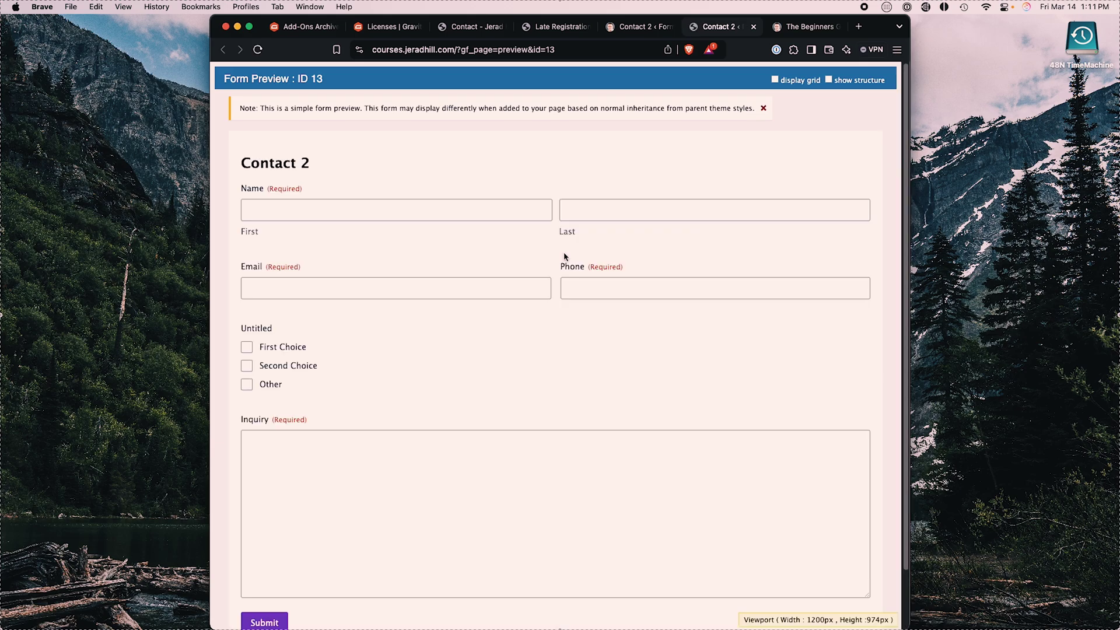
pyautogui.click(247, 386)
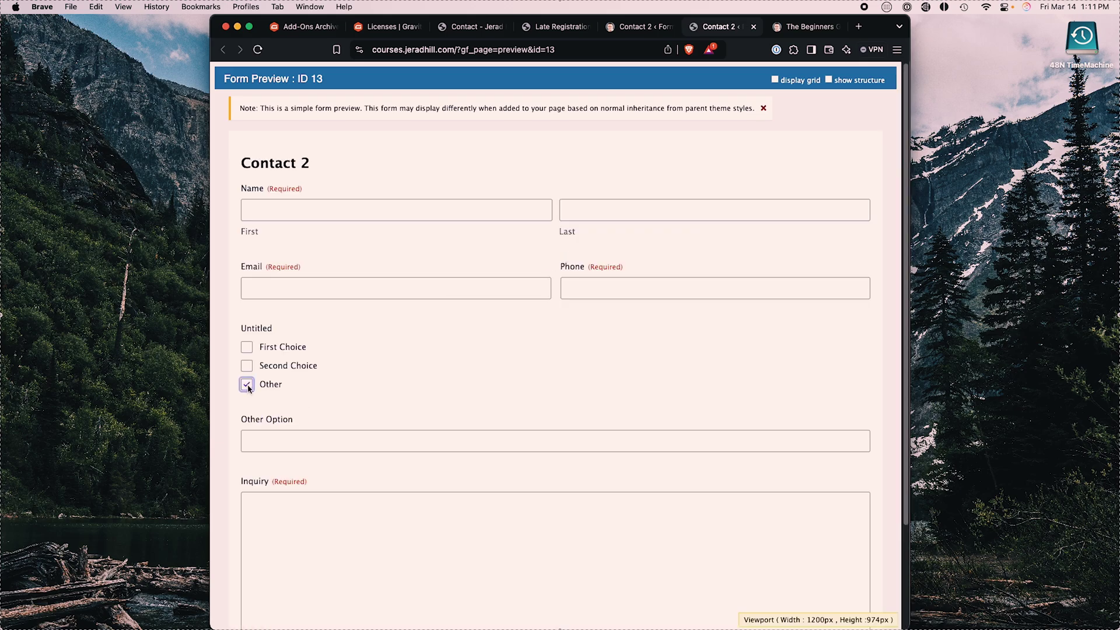
pyautogui.click(247, 385)
pyautogui.click(247, 384)
pyautogui.click(247, 385)
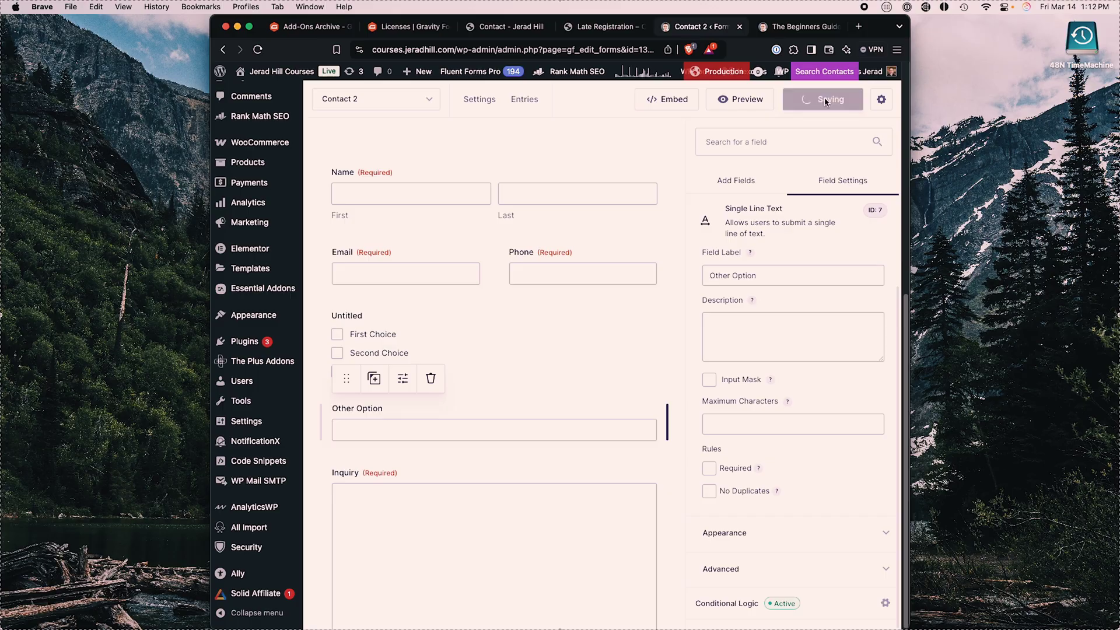
# Step: Save Contact 2 and start a new notification from Settings > Notifications
pyautogui.click(826, 100)
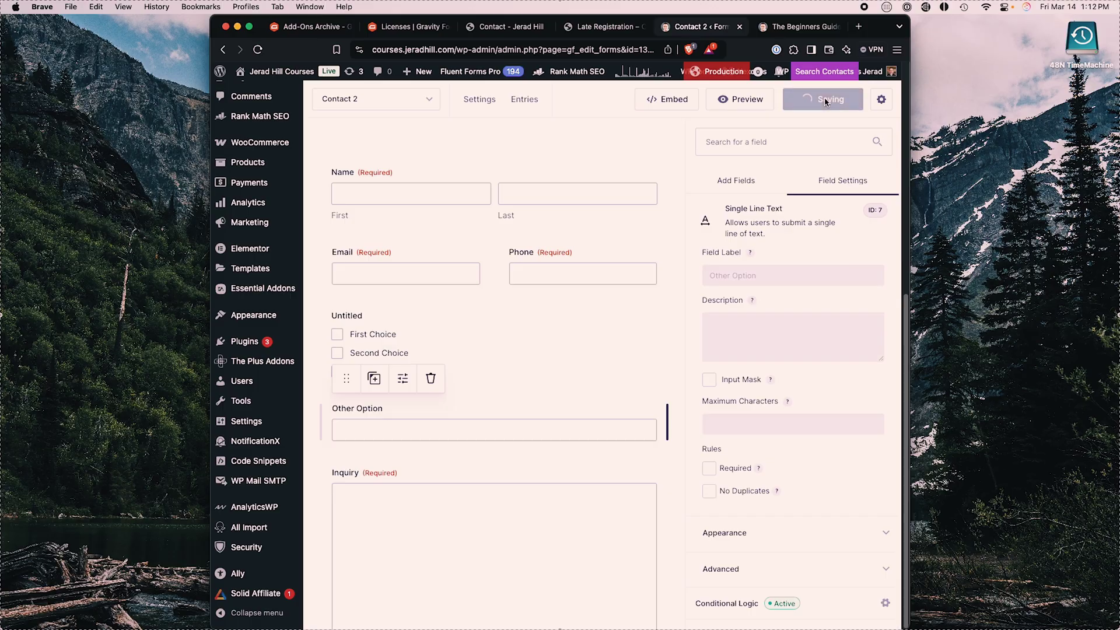
pyautogui.moveTo(478, 106)
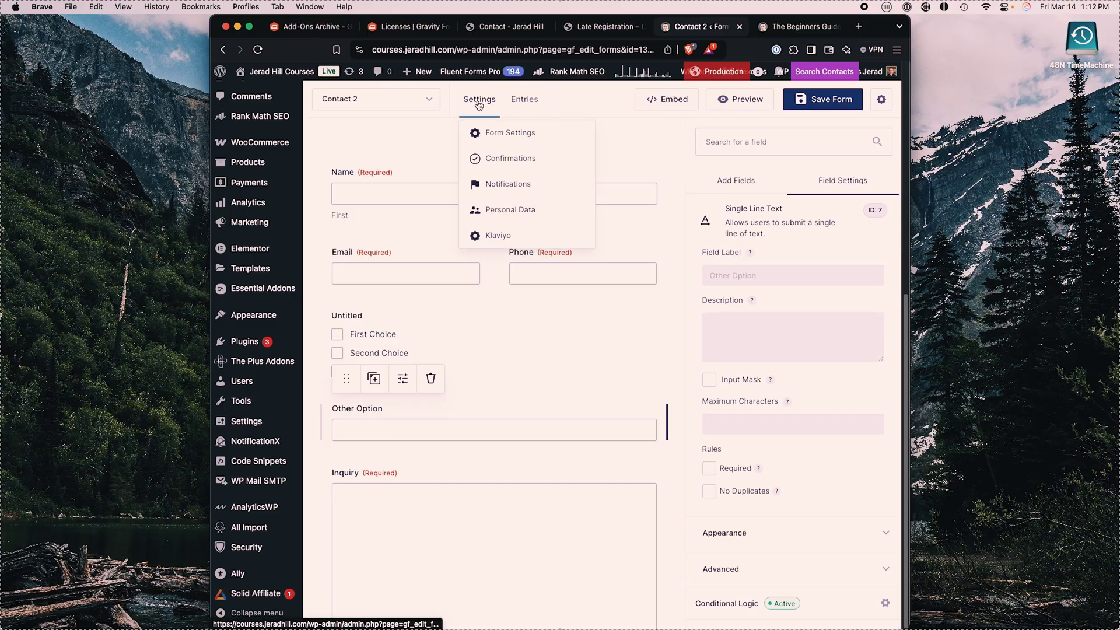
pyautogui.click(508, 186)
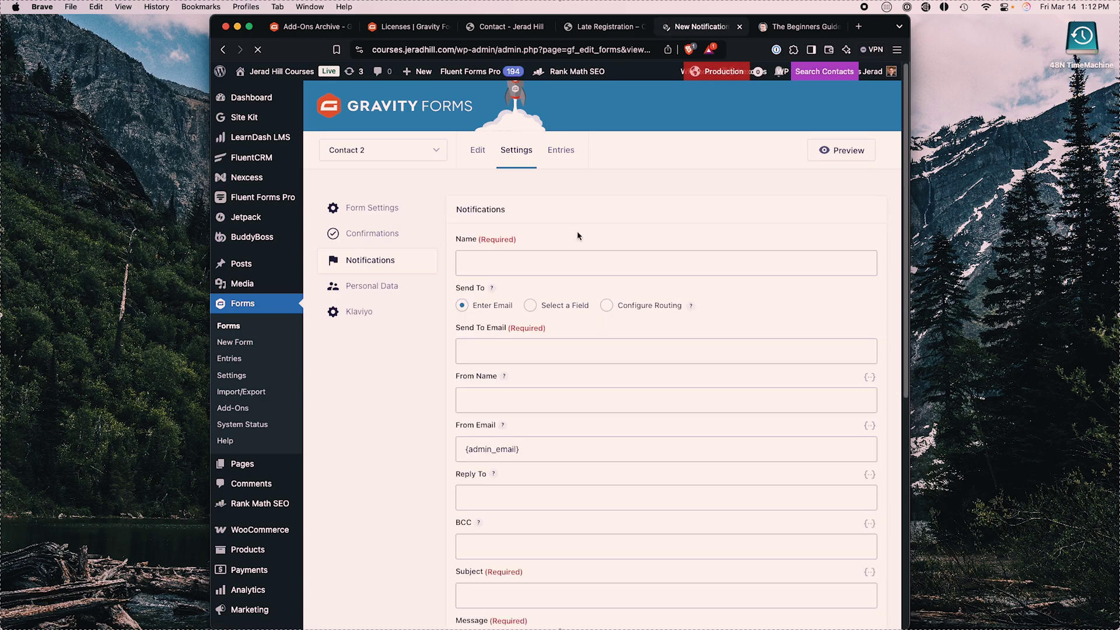
# Step: Name the notification 'Notify' and fill Send To Email with the recipient address
pyautogui.click(523, 263)
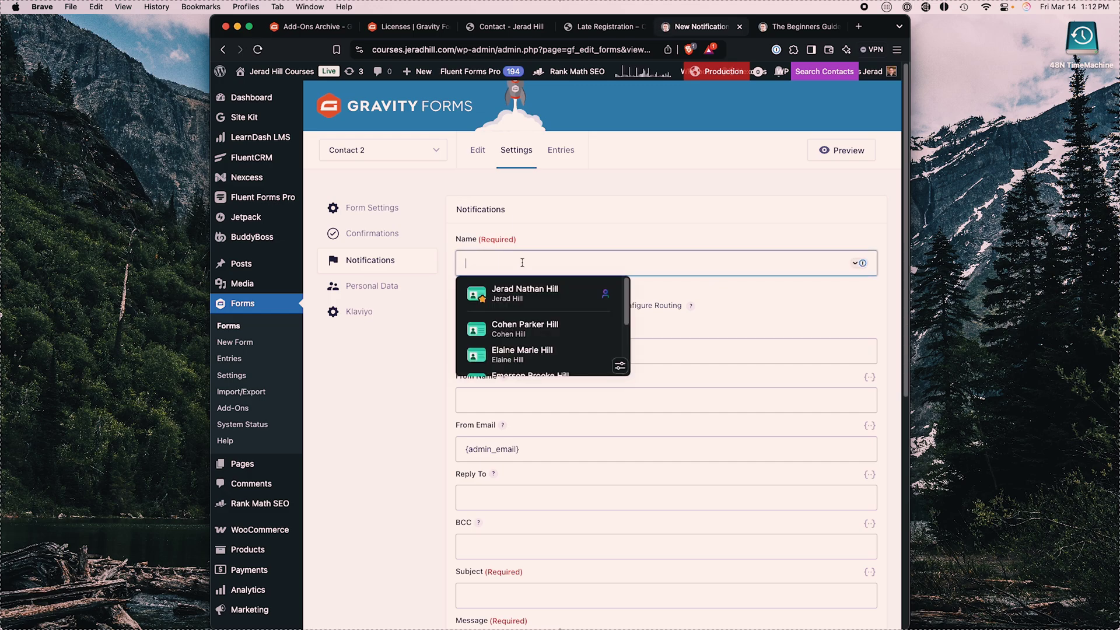
pyautogui.write('Je')
pyautogui.press('BackSpace')
pyautogui.write('Not')
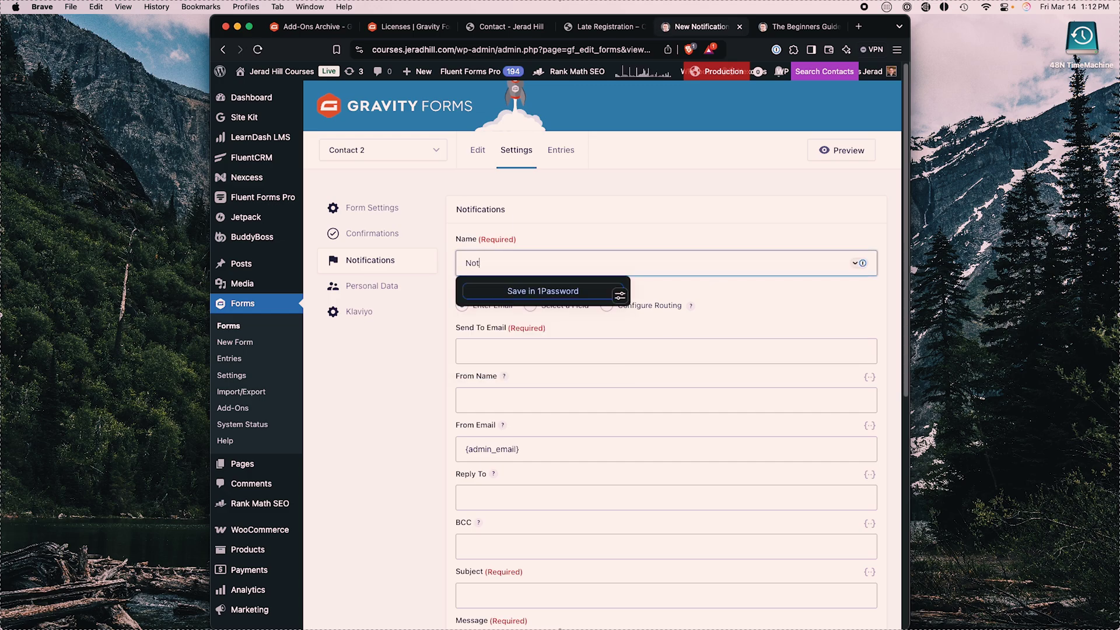
pyautogui.click(733, 308)
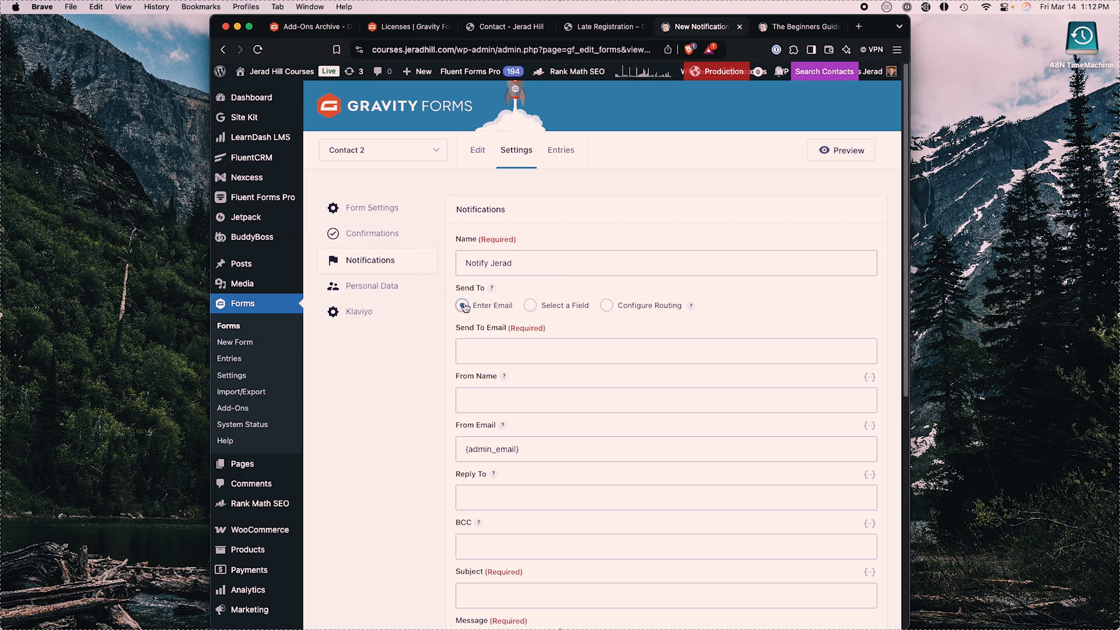
pyautogui.click(493, 351)
pyautogui.write('j')
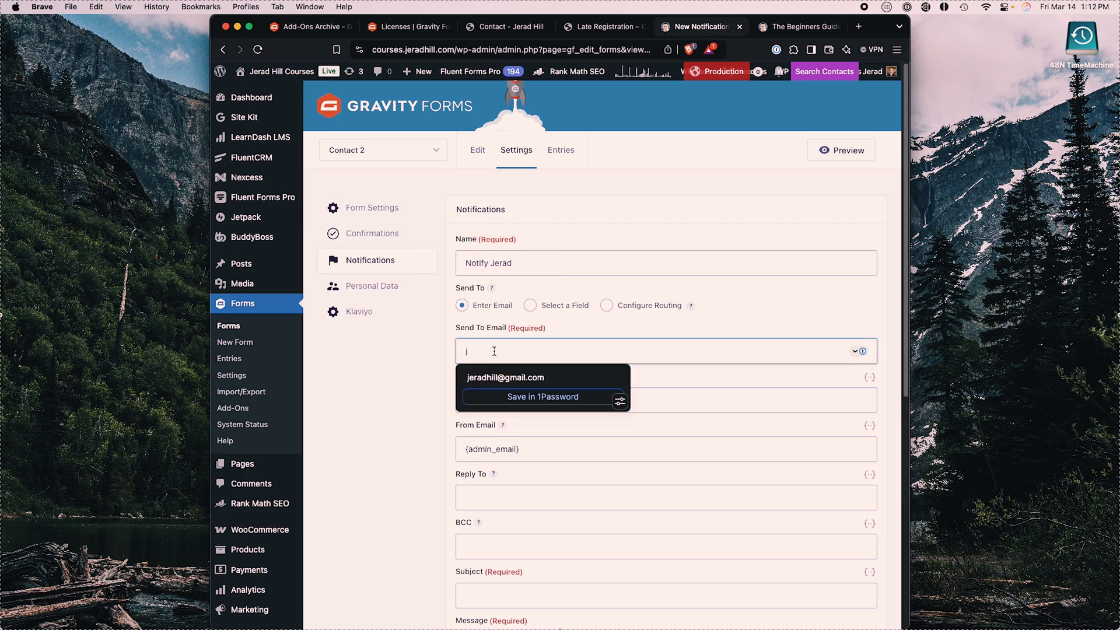
pyautogui.click(494, 373)
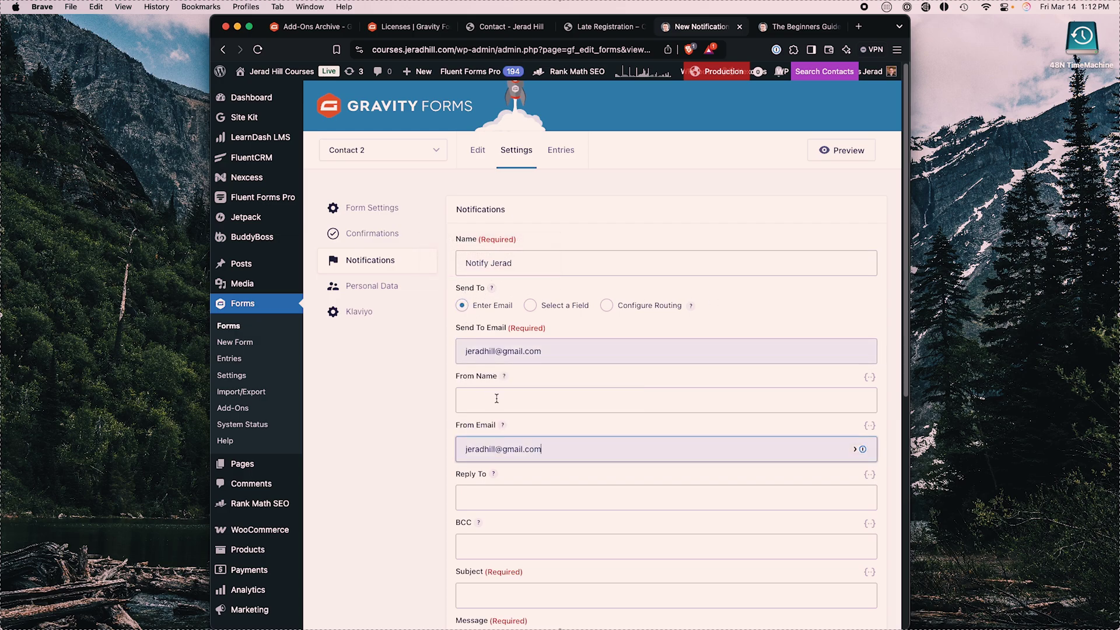
# Step: Set From Name to the Name (First) and Name (Last) merge tags
pyautogui.scroll(-1, 540, 443)
pyautogui.click(499, 395)
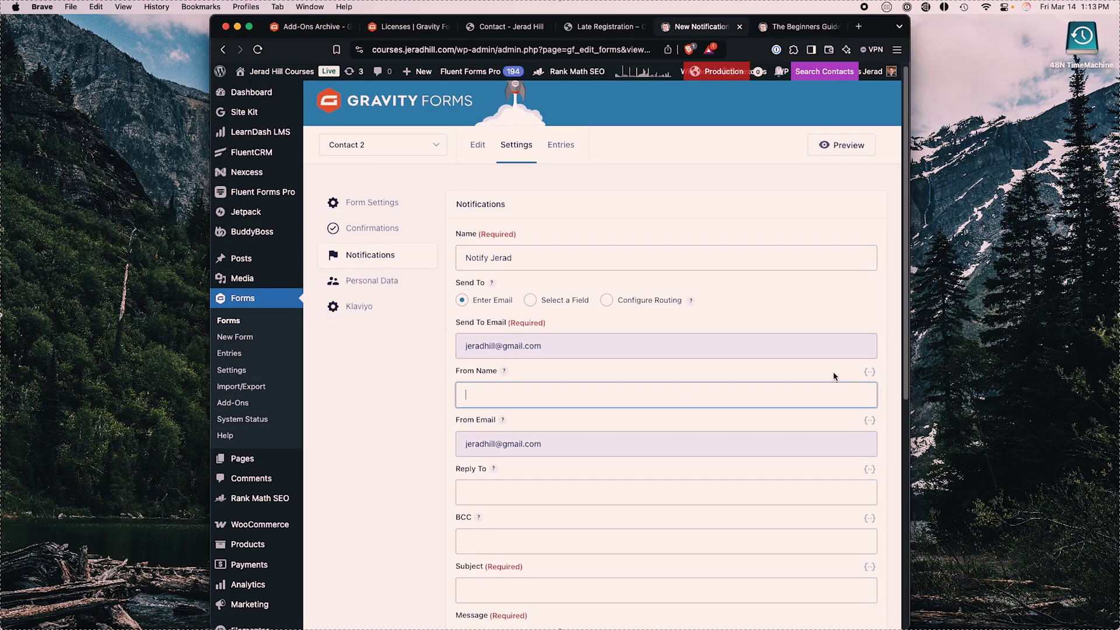
pyautogui.scroll(-1, 869, 373)
pyautogui.click(869, 353)
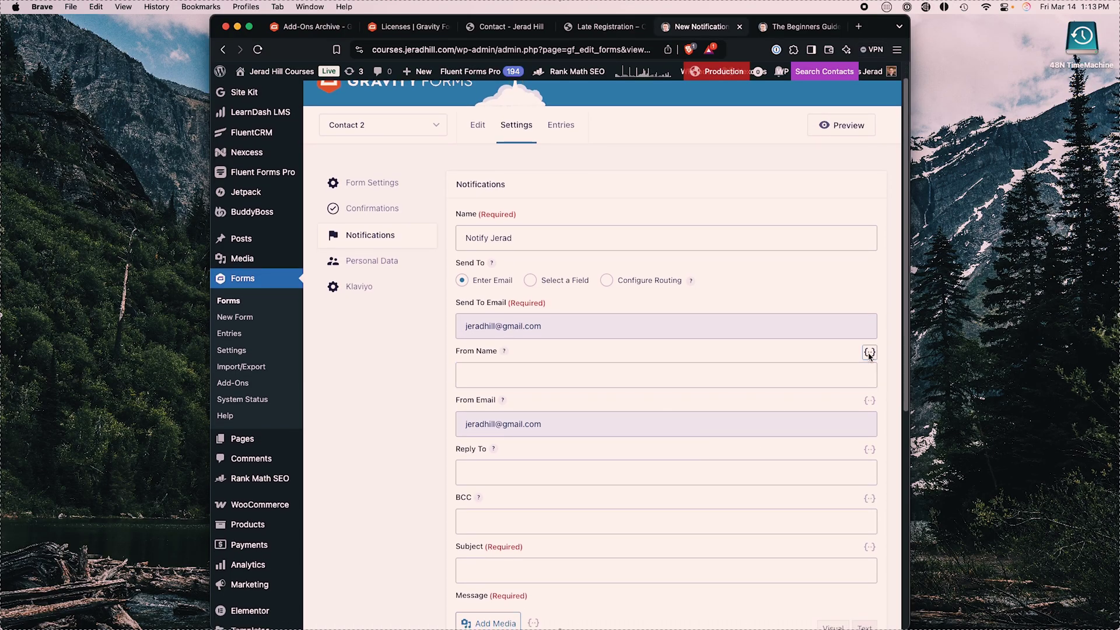
pyautogui.click(756, 432)
pyautogui.click(584, 376)
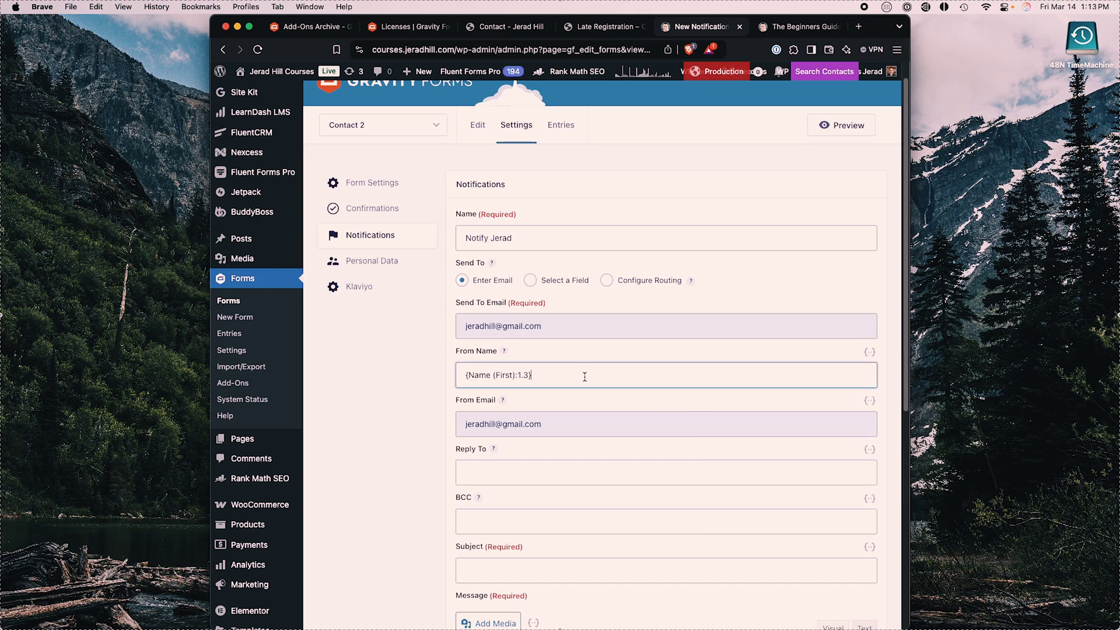
pyautogui.click(868, 352)
pyautogui.click(781, 453)
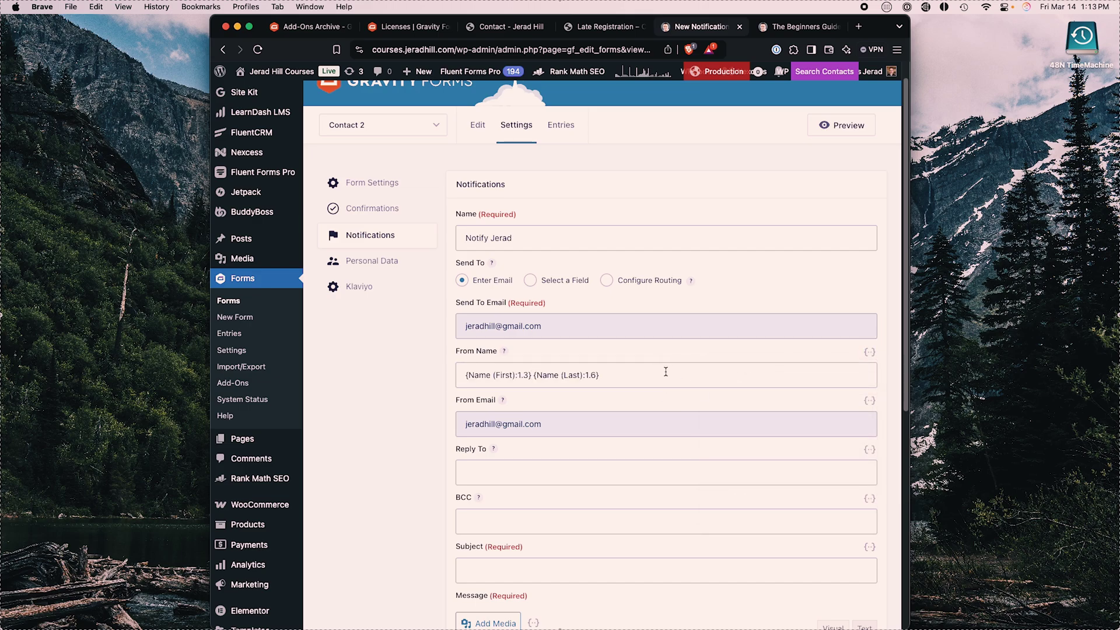
# Step: Replace From Email with a noreply address and set Reply To to {Email:3}
pyautogui.scroll(-5, 665, 371)
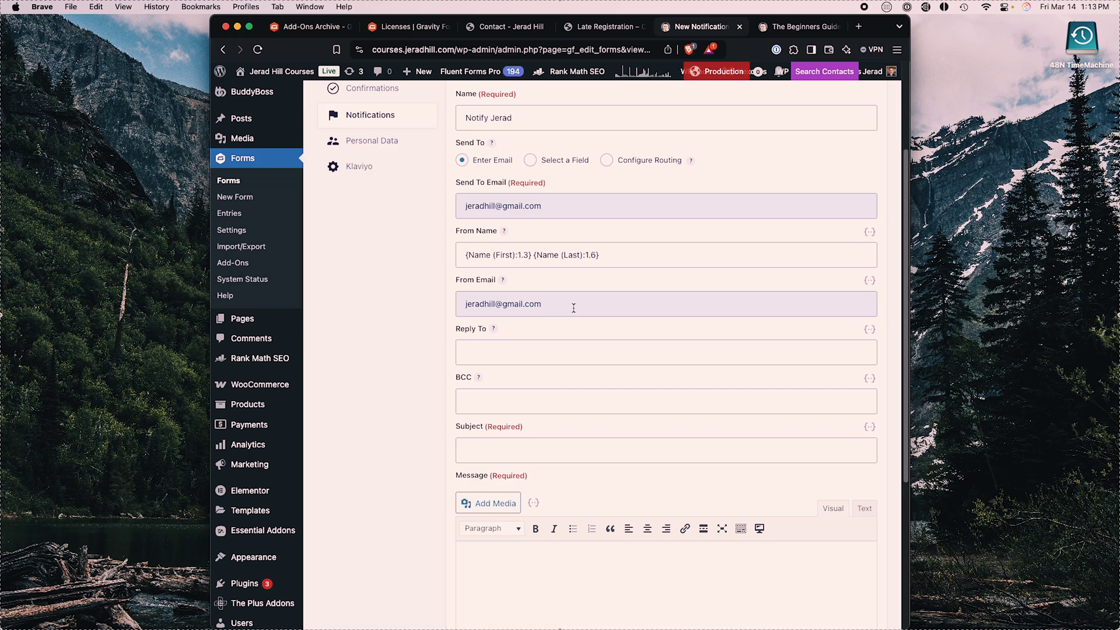
pyautogui.moveTo(573, 308); pyautogui.dragTo(436, 296)
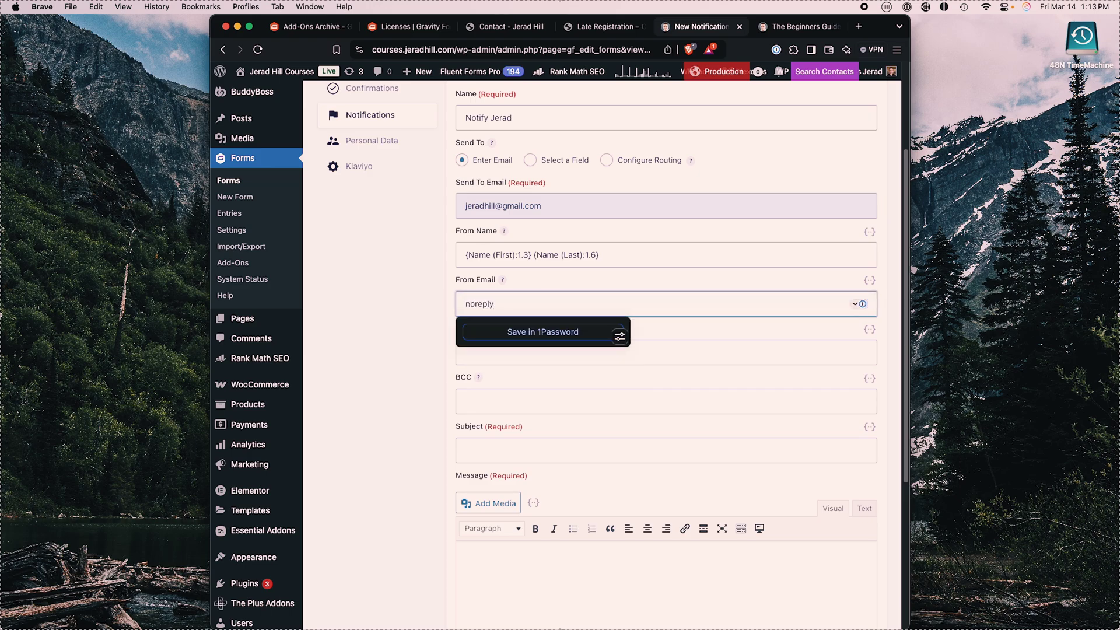
pyautogui.click(509, 352)
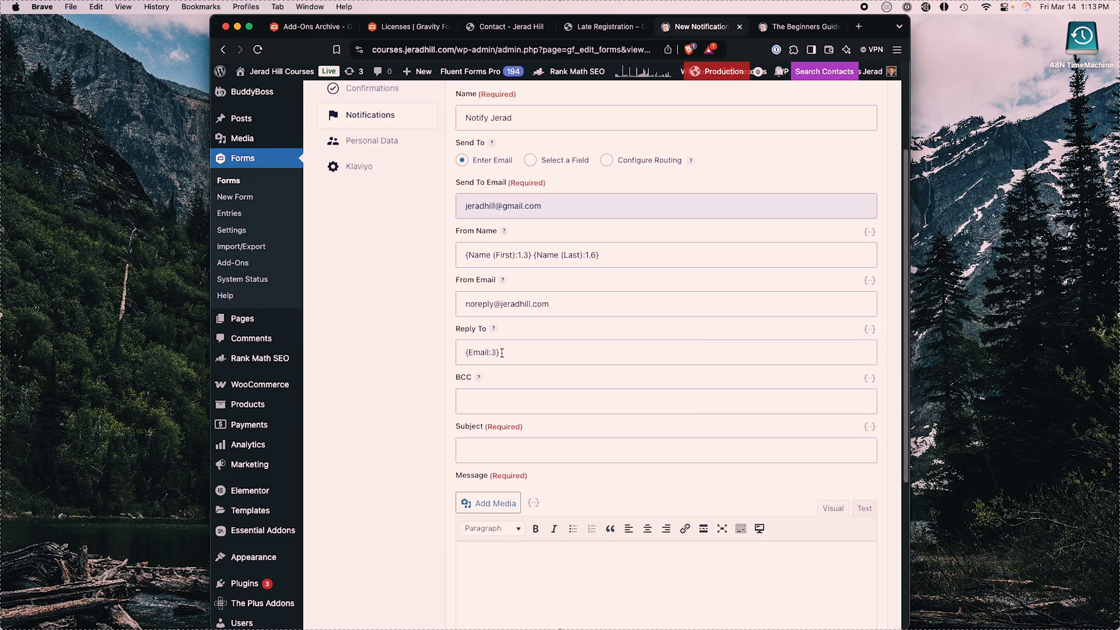
pyautogui.scroll(-5, 551, 377)
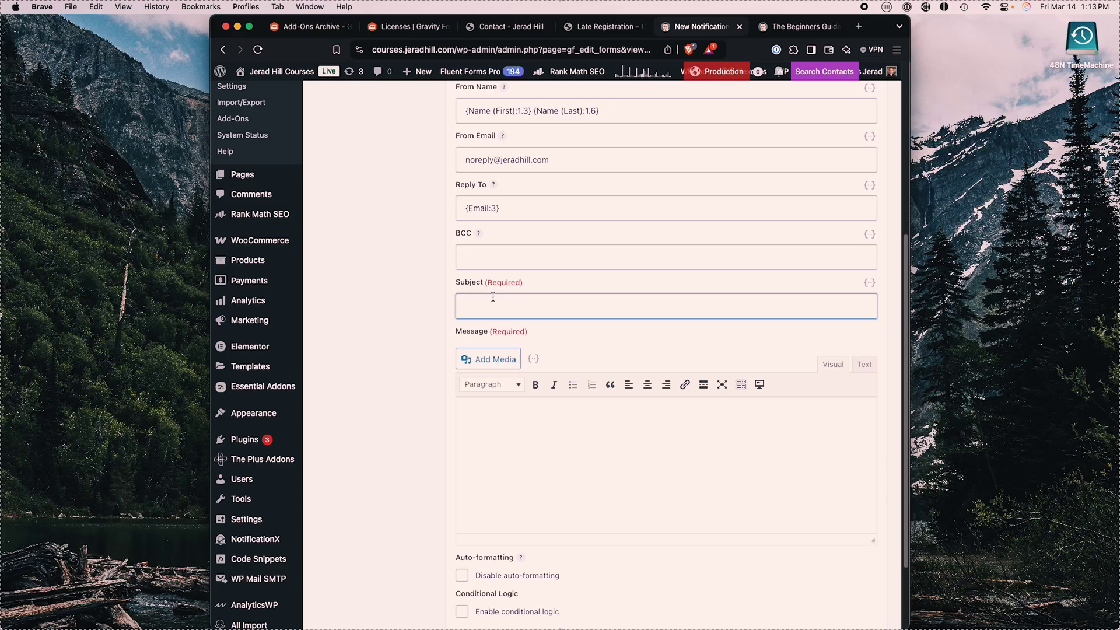
# Step: Set the subject to 'Submission from {form_title}' using the Form Title merge tag
pyautogui.click(869, 284)
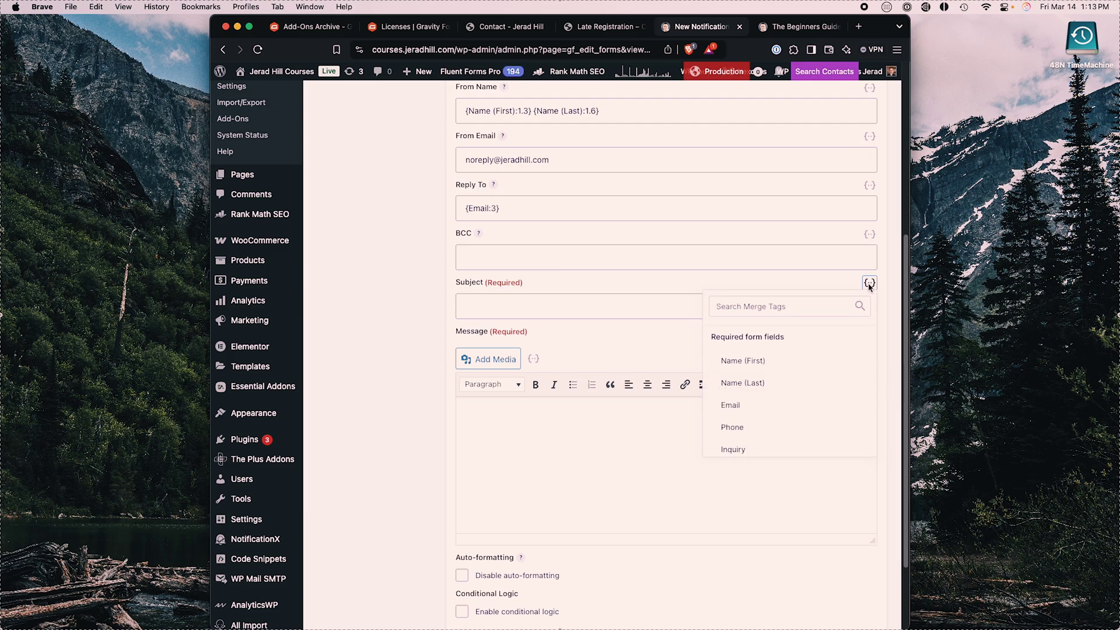
pyautogui.press('Escape')
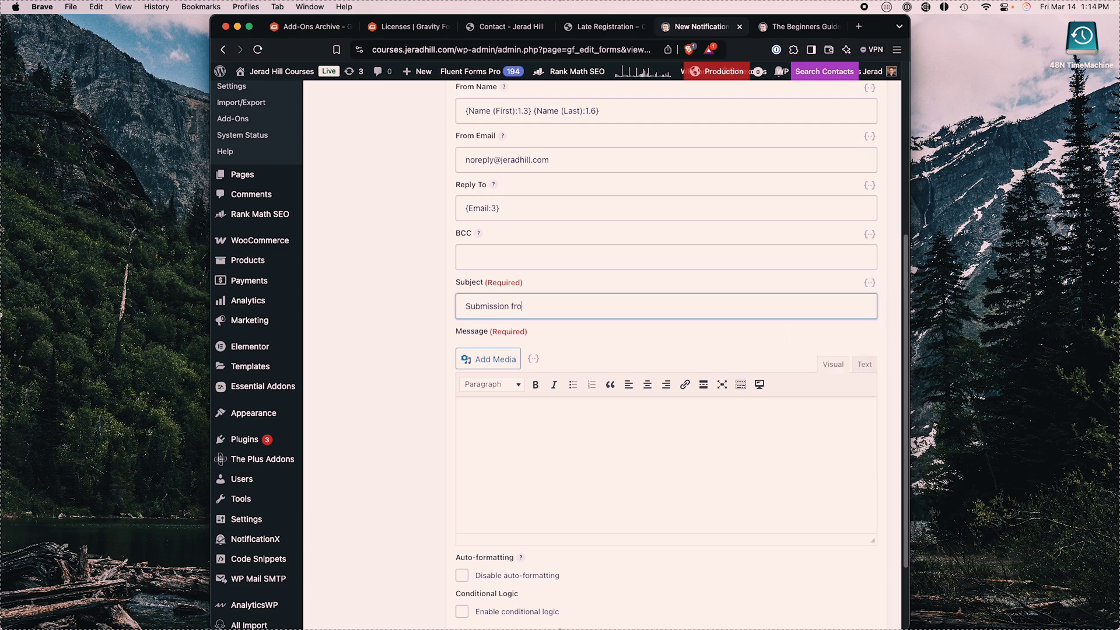
pyautogui.click(869, 285)
pyautogui.scroll(-5, 782, 384)
pyautogui.scroll(2, 781, 385)
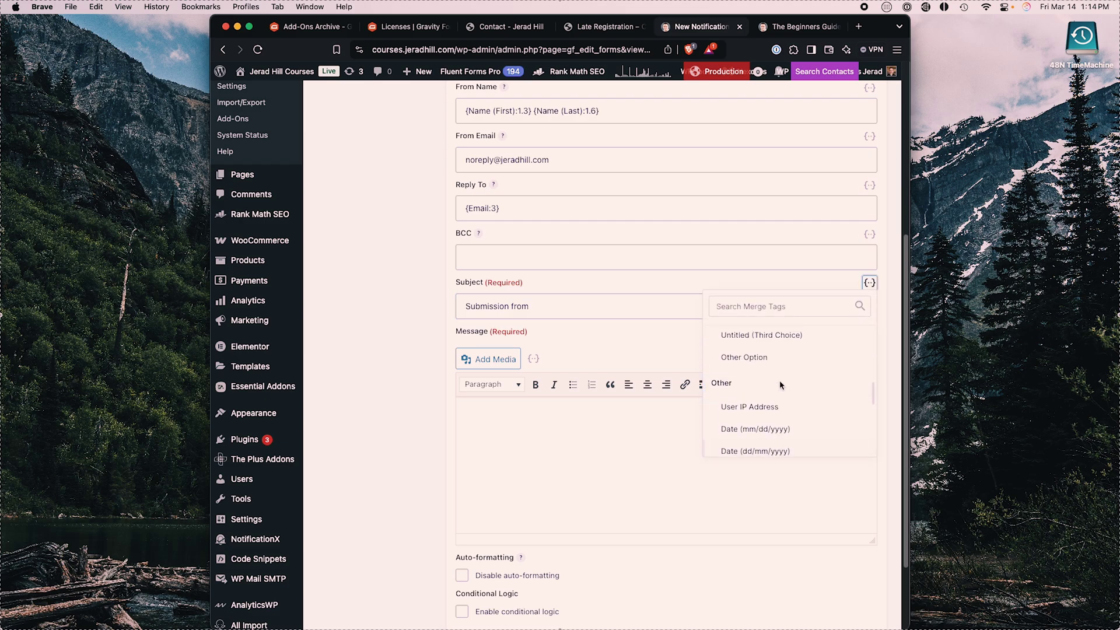
pyautogui.scroll(-3, 764, 408)
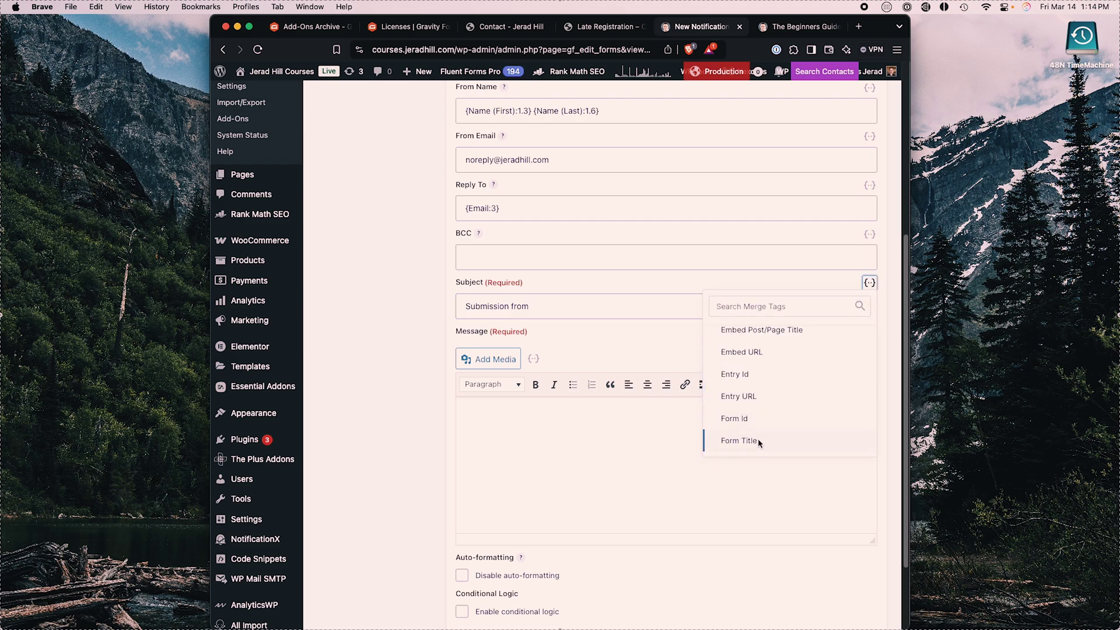
pyautogui.click(739, 441)
pyautogui.scroll(-1, 560, 408)
# Step: Insert the All Submitted Fields merge tag into the message body
pyautogui.click(575, 427)
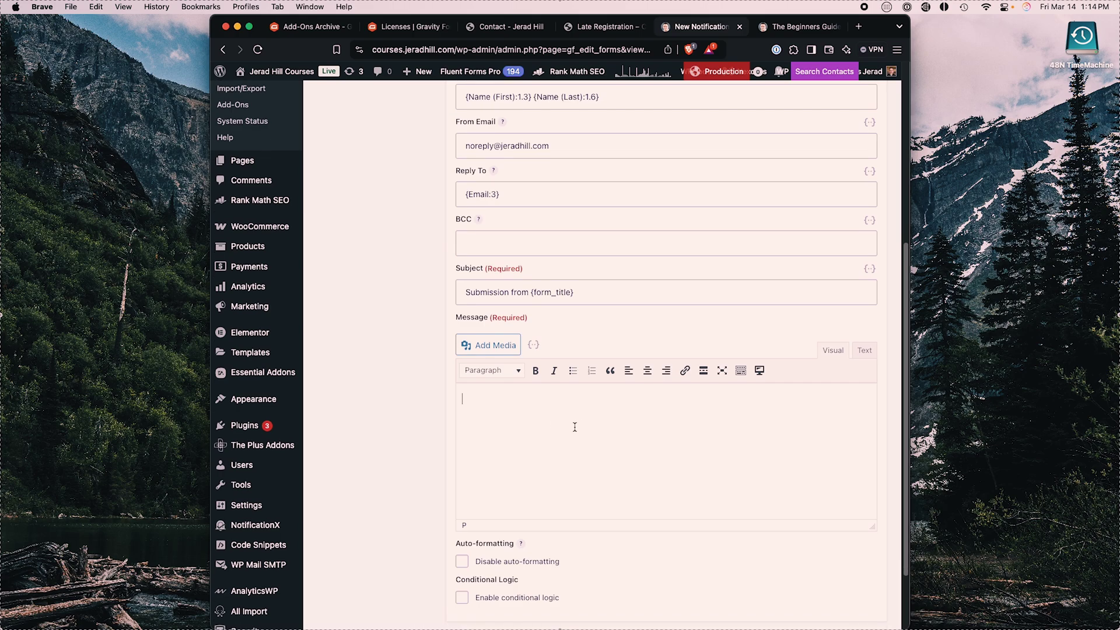
pyautogui.scroll(-1, 503, 422)
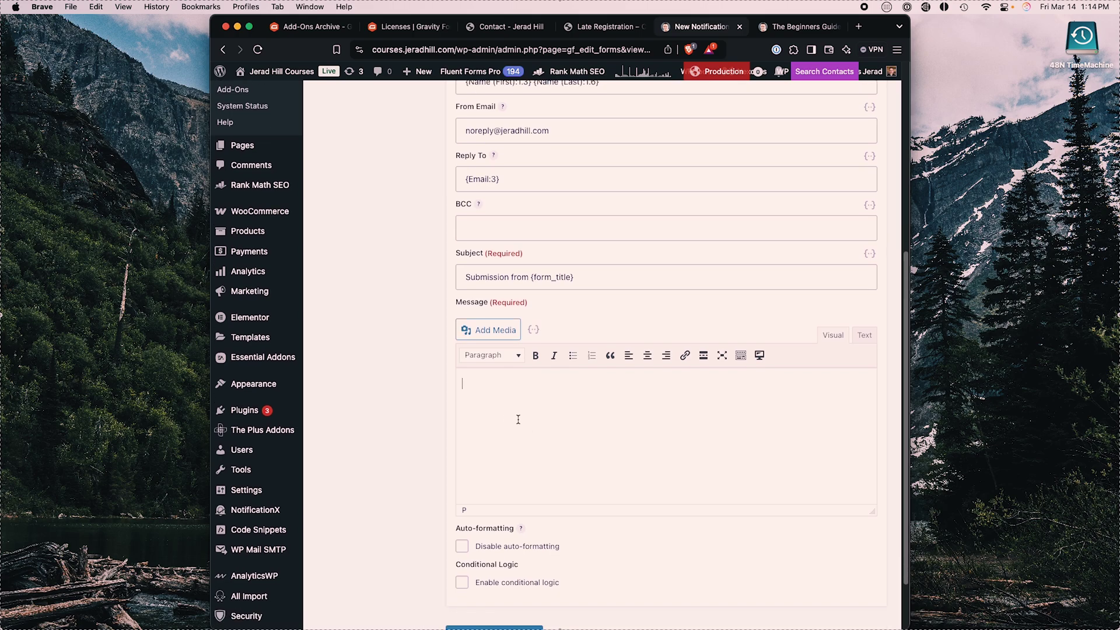
pyautogui.click(533, 331)
pyautogui.click(578, 385)
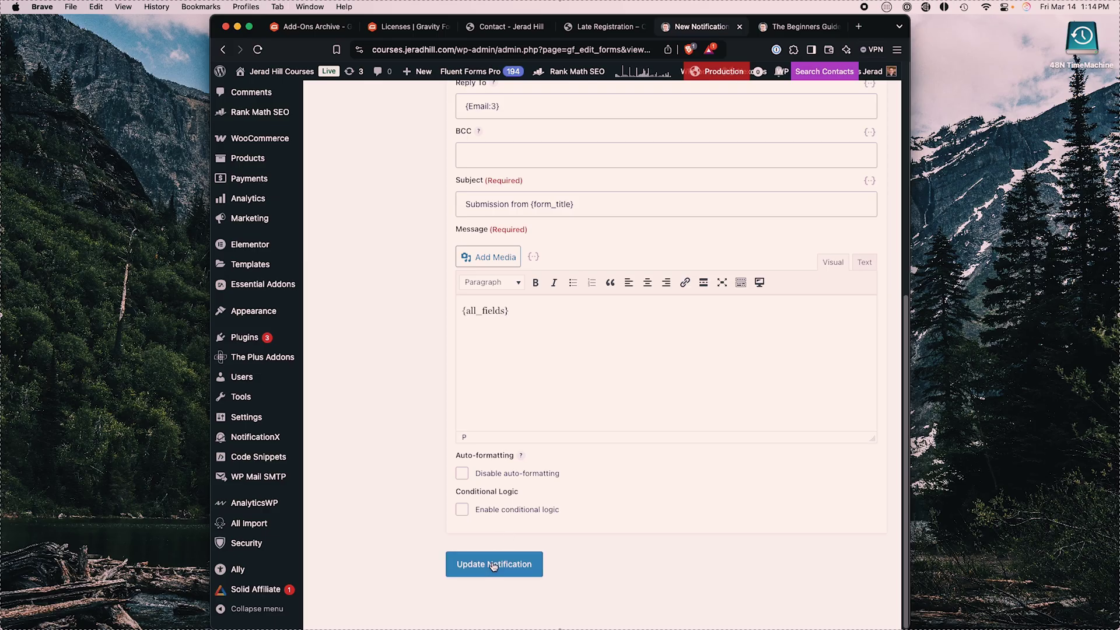
# Step: Save the Notify notification with Update Notification
pyautogui.click(493, 564)
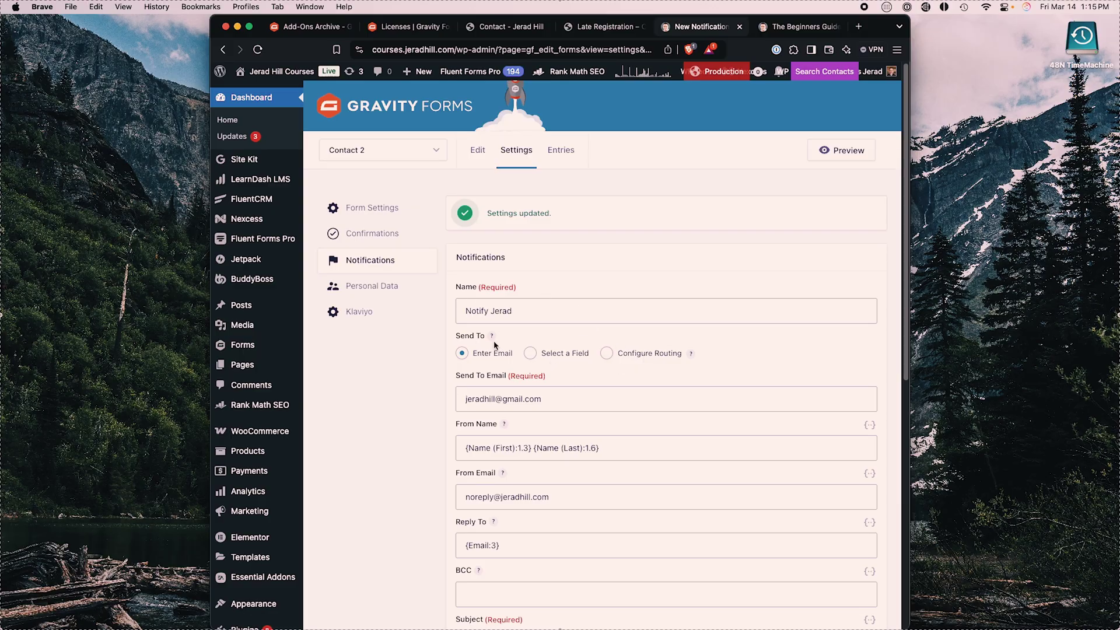
# Step: Switch to the Contact 2 form's Confirmations settings
pyautogui.click(372, 235)
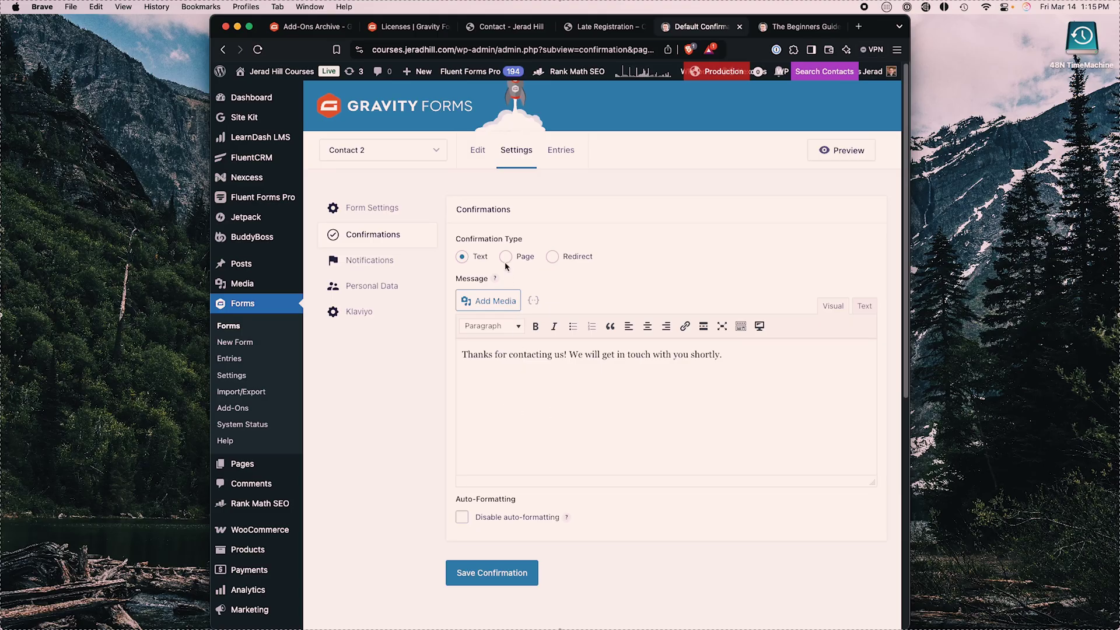
# Step: Change the Default Confirmation's type from Text to Page
pyautogui.click(506, 257)
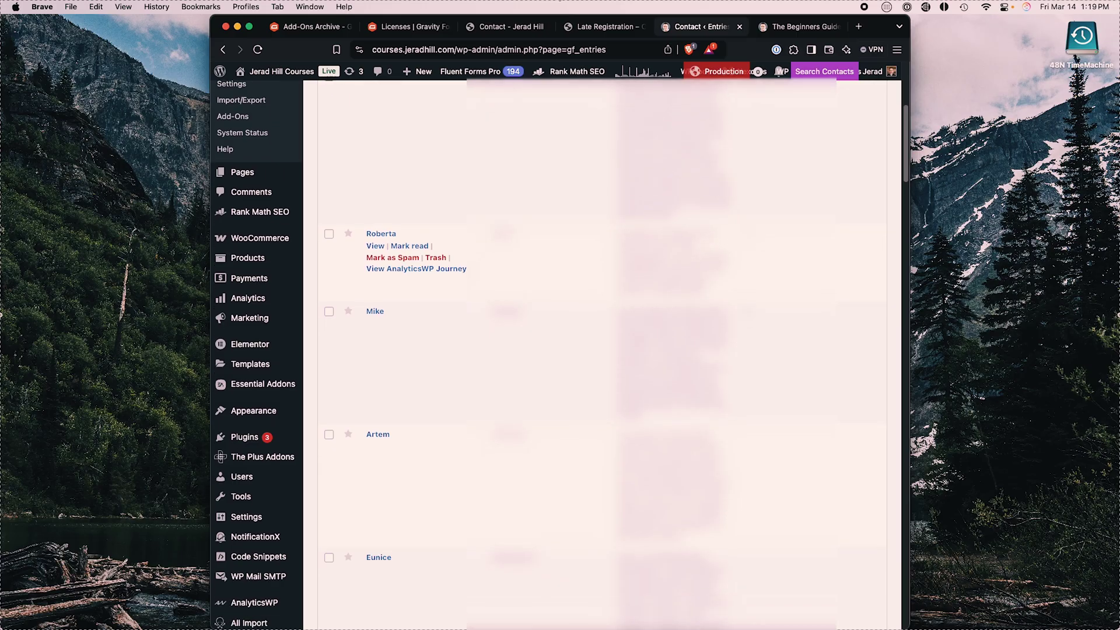
# Step: Scroll through the Contact 2 form's submitted entries list
pyautogui.scroll(-12, 601, 350)
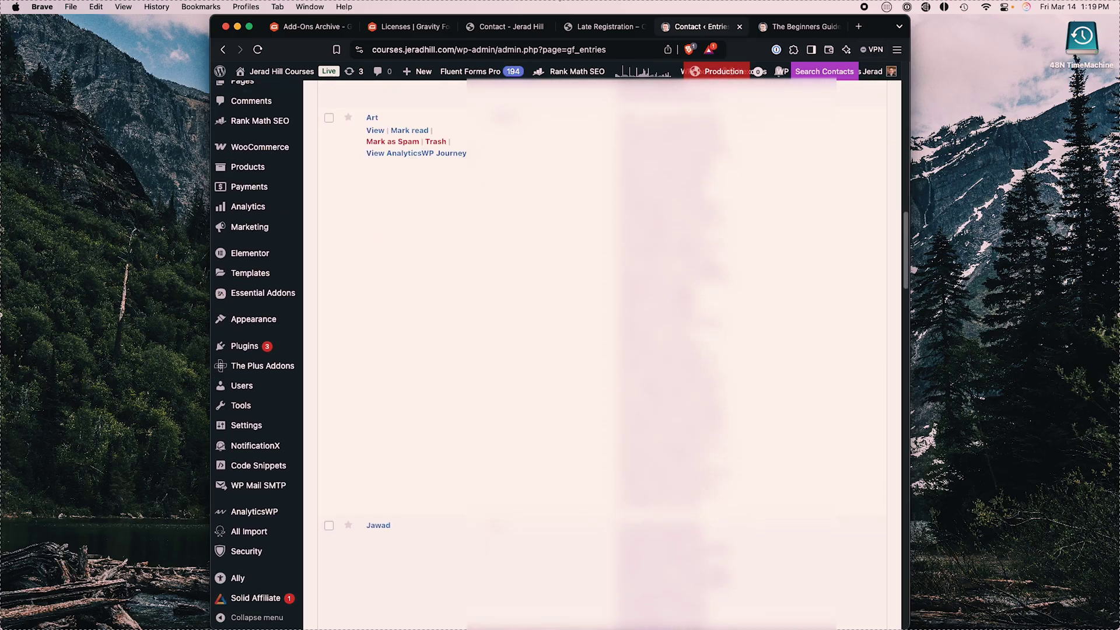
pyautogui.scroll(15, 601, 350)
pyautogui.scroll(-5, 601, 350)
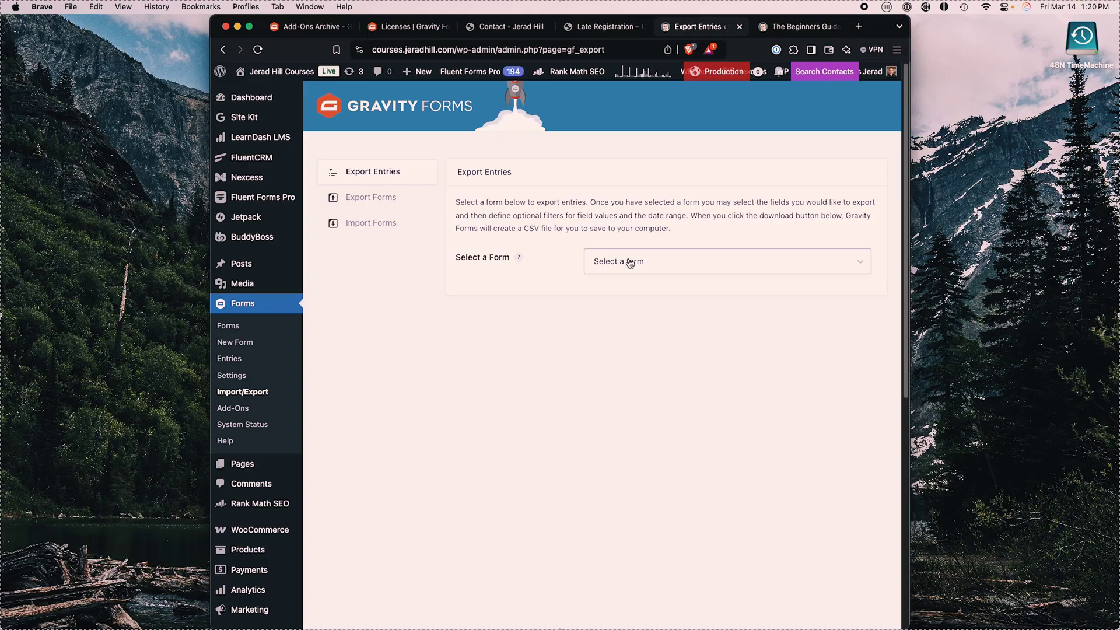
# Step: Open the Export Entries form selector and close it without choosing a form
pyautogui.click(625, 260)
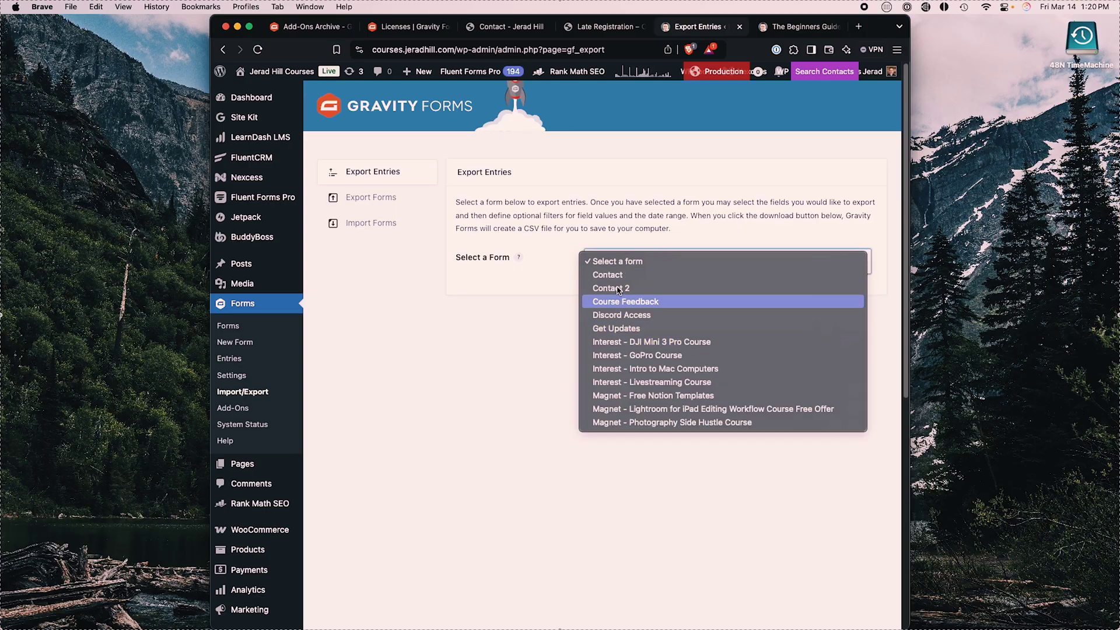
pyautogui.click(545, 352)
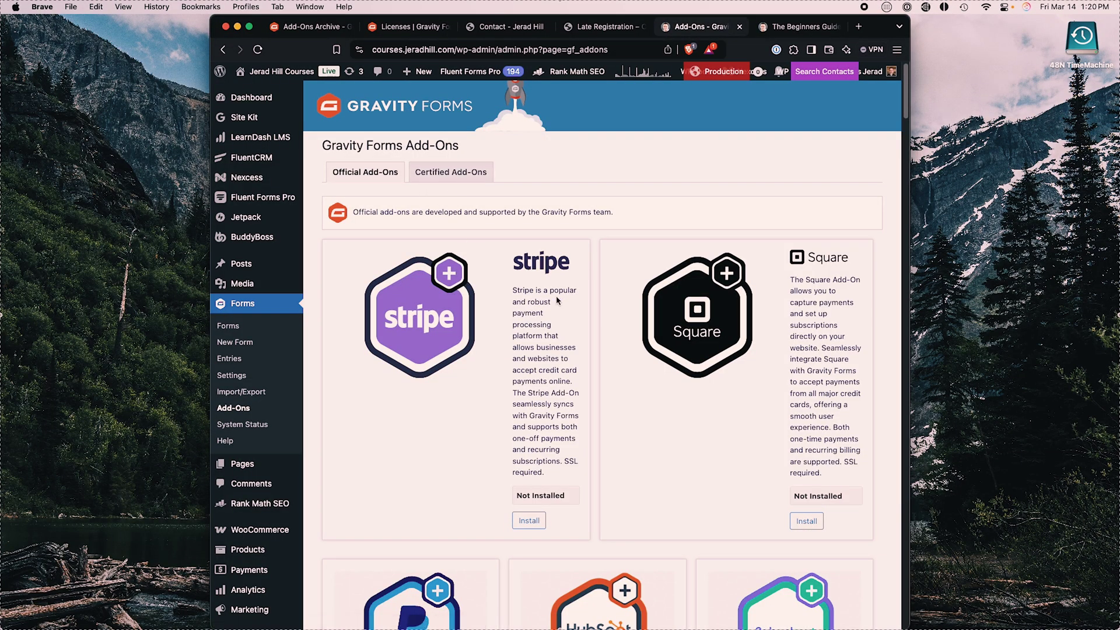
pyautogui.scroll(-3, 558, 301)
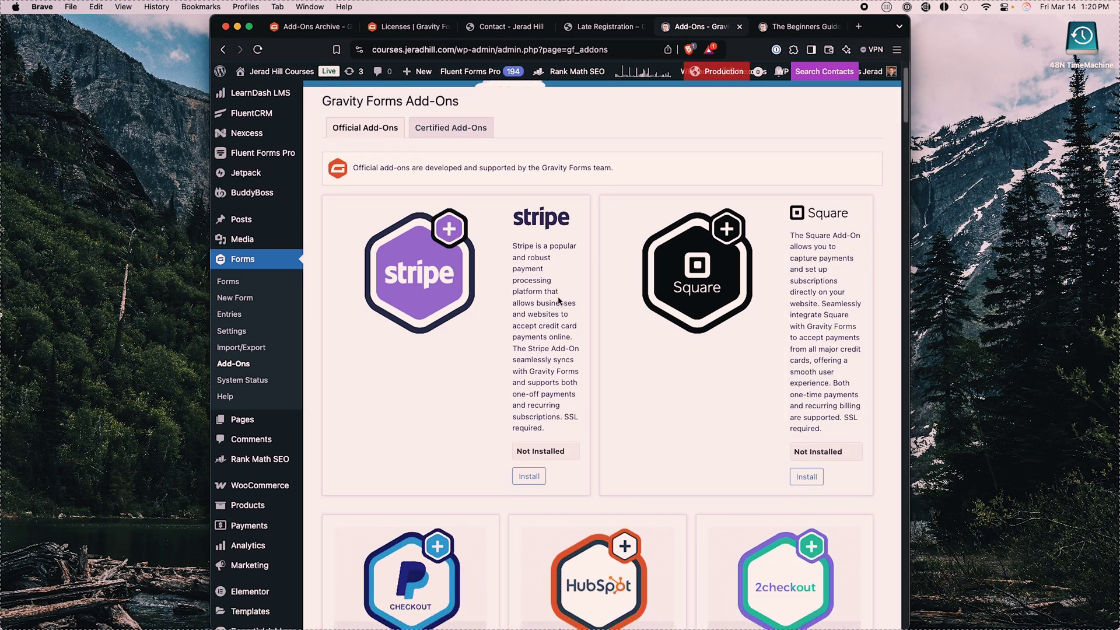
pyautogui.scroll(3, 425, 214)
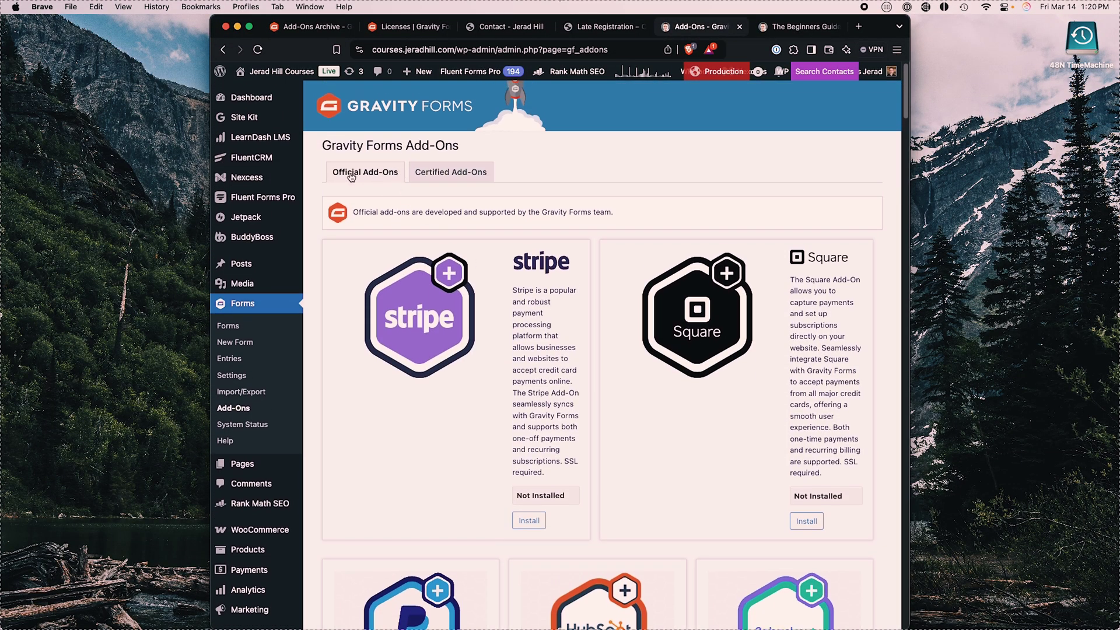
pyautogui.scroll(-20, 588, 316)
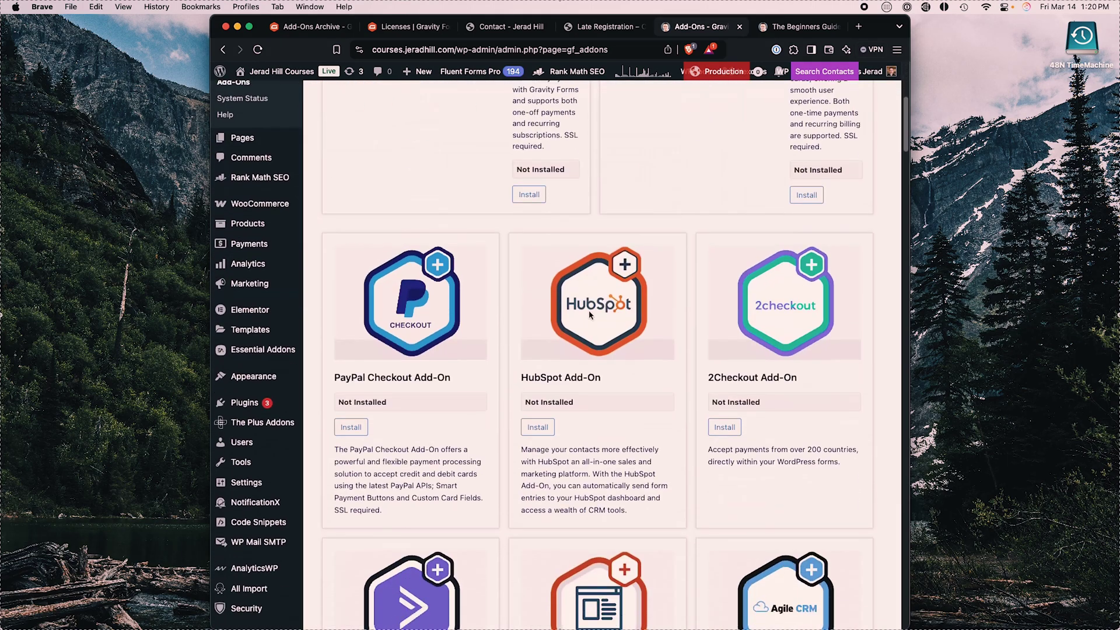
pyautogui.scroll(-20, 590, 315)
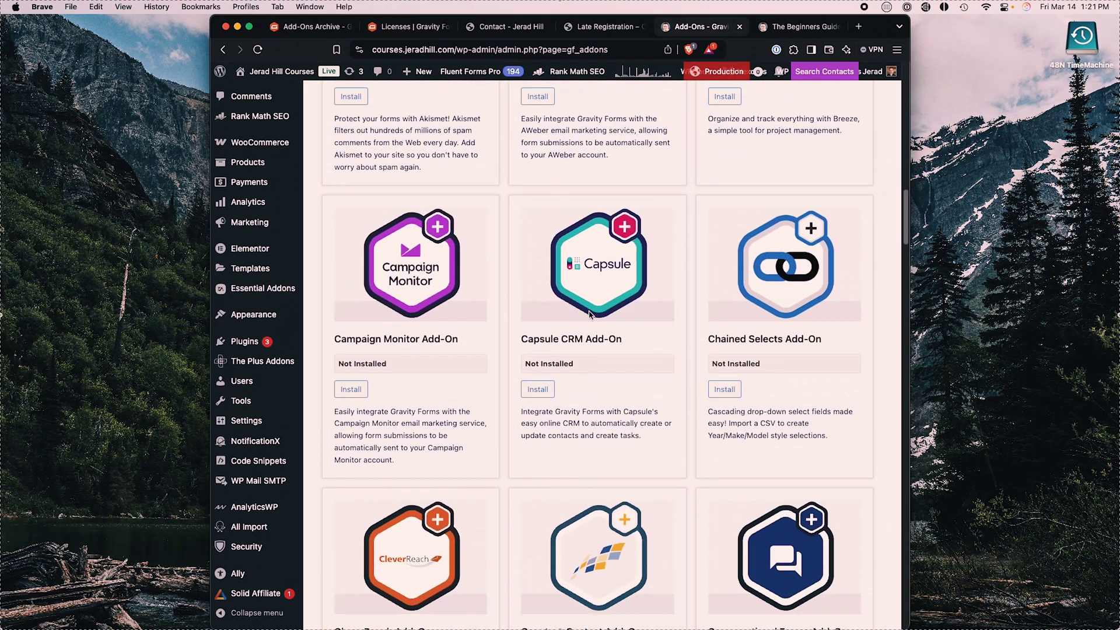
pyautogui.scroll(-20, 589, 315)
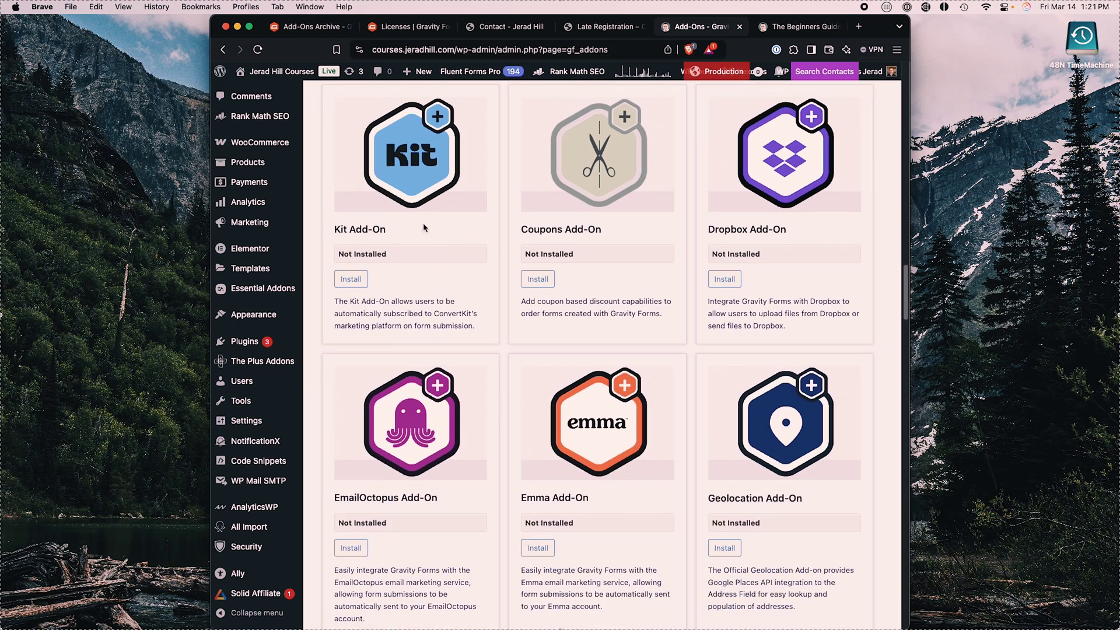
pyautogui.scroll(-15, 728, 267)
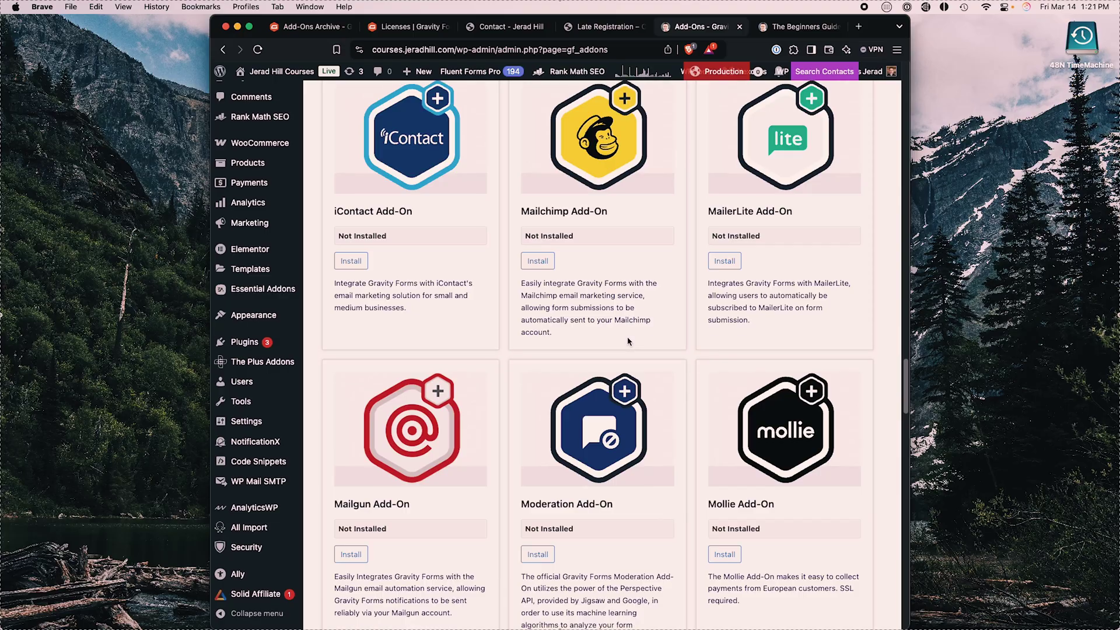
pyautogui.scroll(20, 628, 339)
pyautogui.scroll(15, 629, 340)
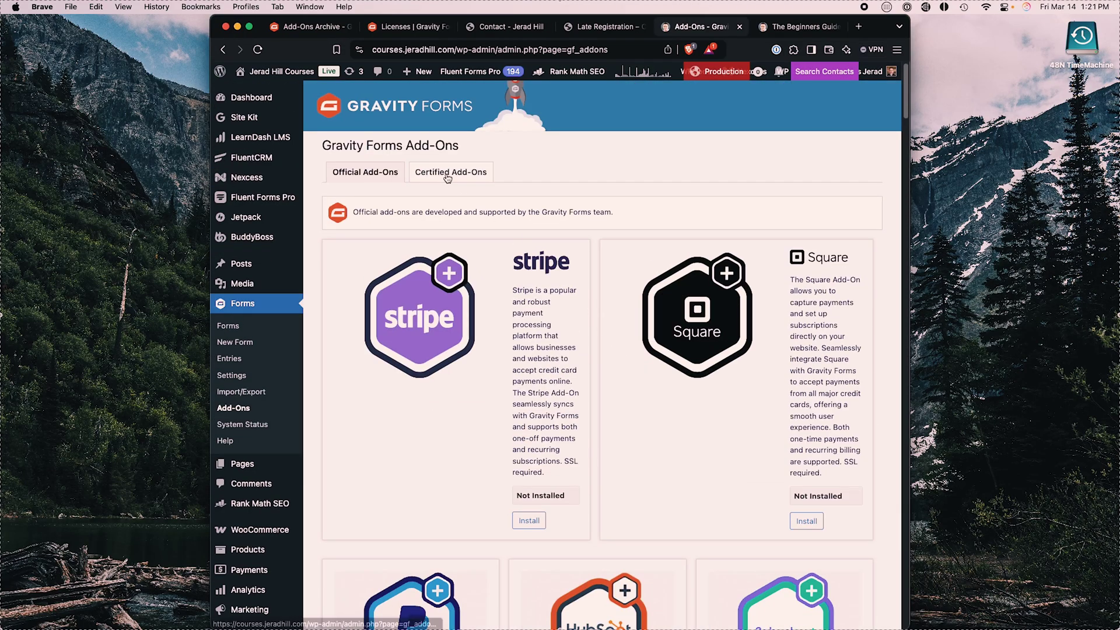
# Step: Show the Certified Add-Ons tab and browse its cards, starting with eCommerce Fields and GFChart
pyautogui.click(447, 173)
pyautogui.scroll(-8, 609, 311)
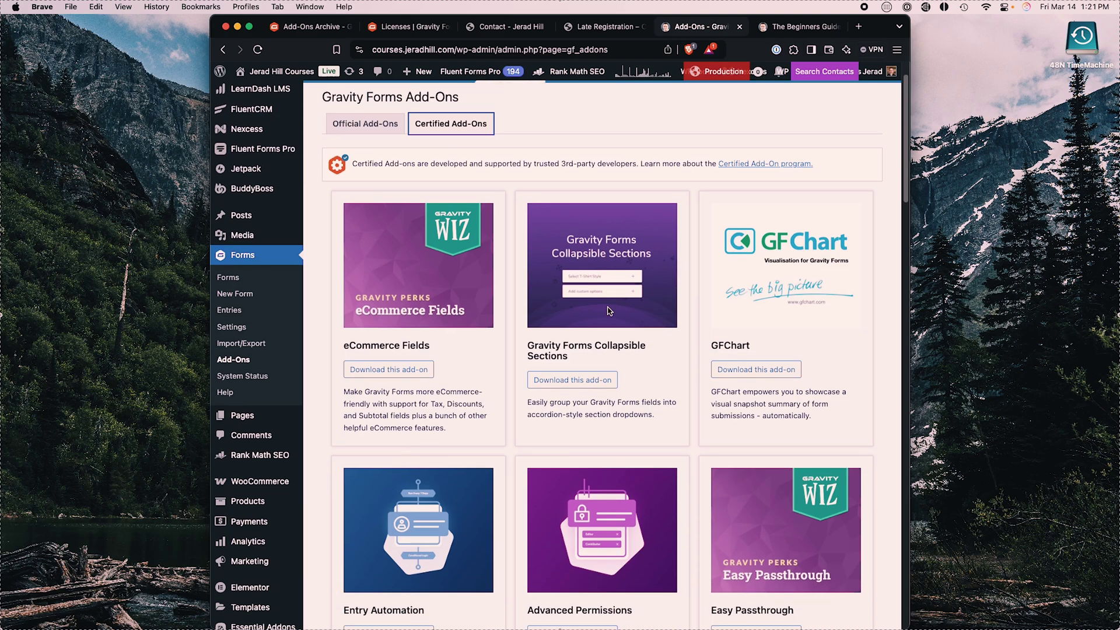
pyautogui.scroll(-8, 609, 307)
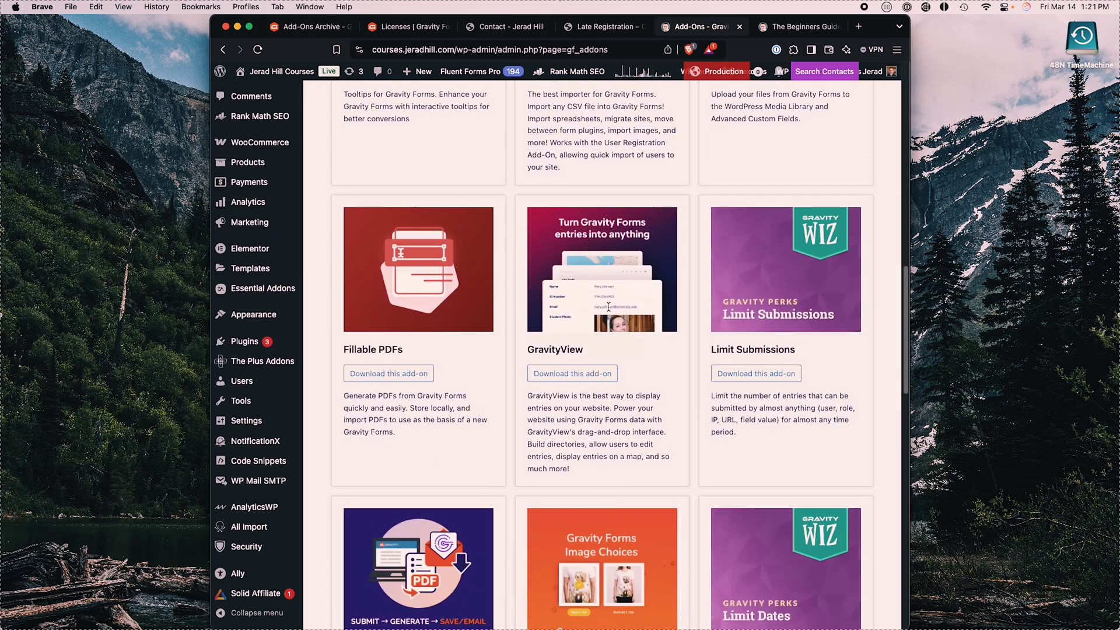
pyautogui.scroll(-4, 608, 306)
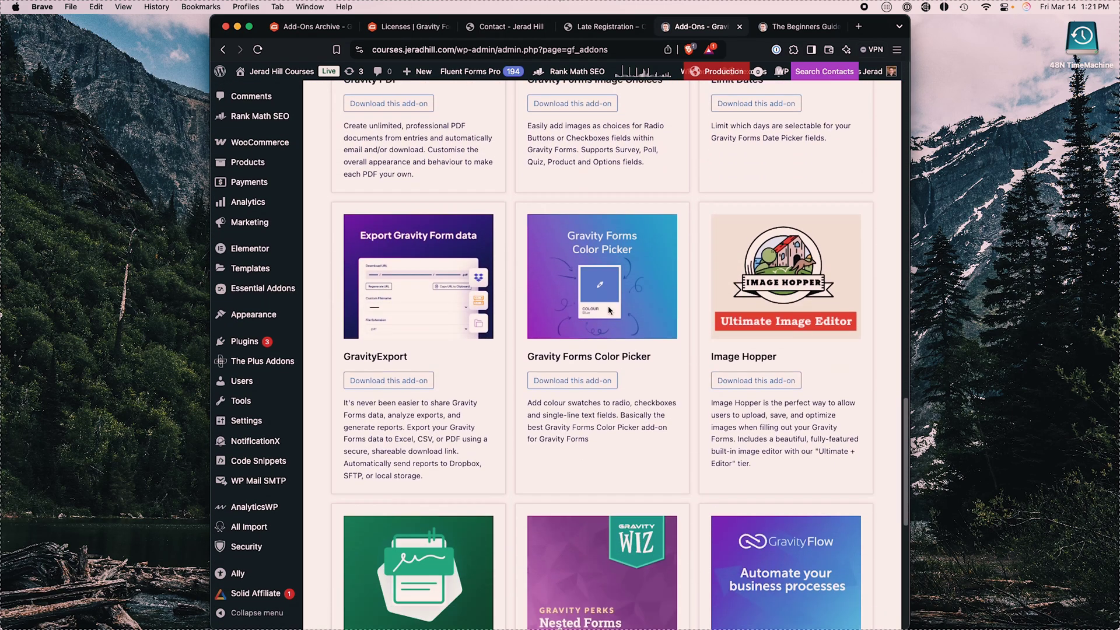
pyautogui.scroll(10, 609, 308)
pyautogui.scroll(-3, 609, 307)
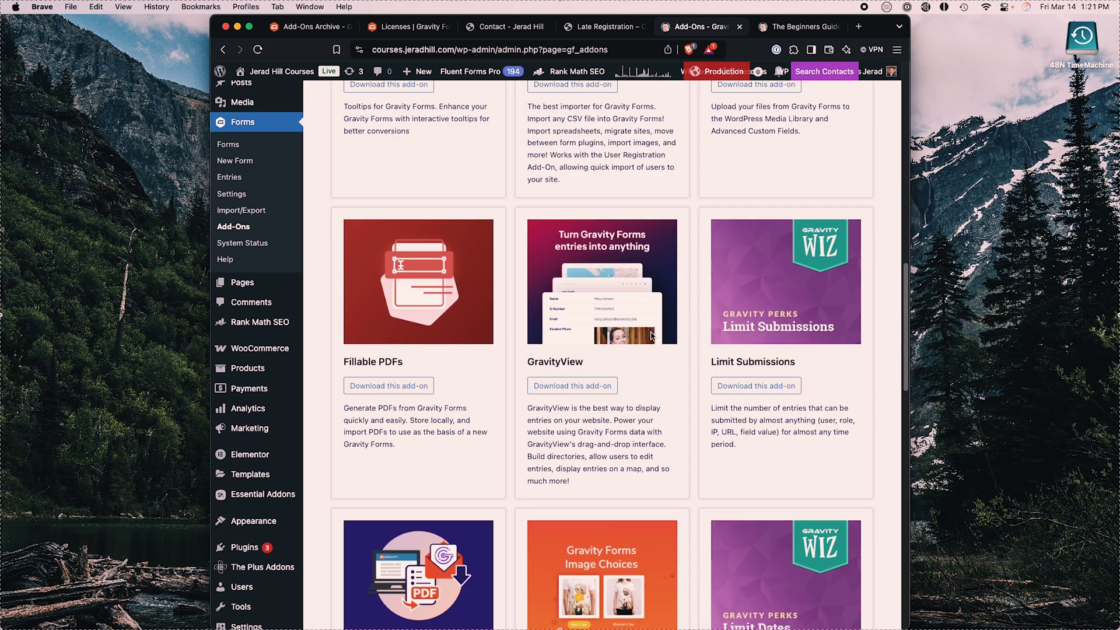
pyautogui.scroll(-2, 652, 336)
pyautogui.scroll(-2, 653, 332)
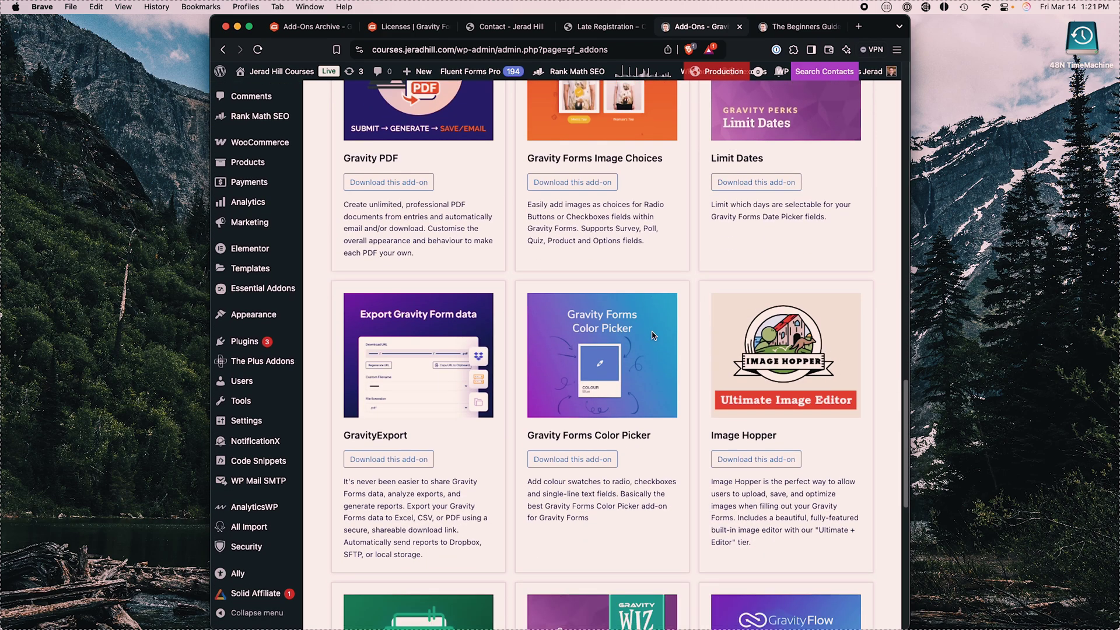
pyautogui.scroll(15, 654, 336)
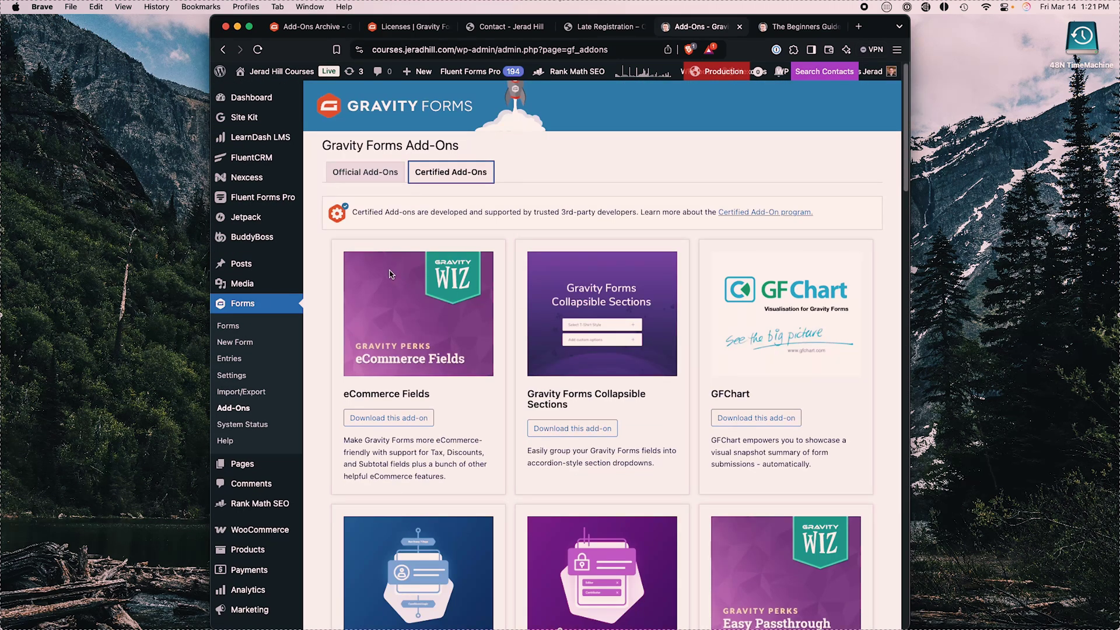